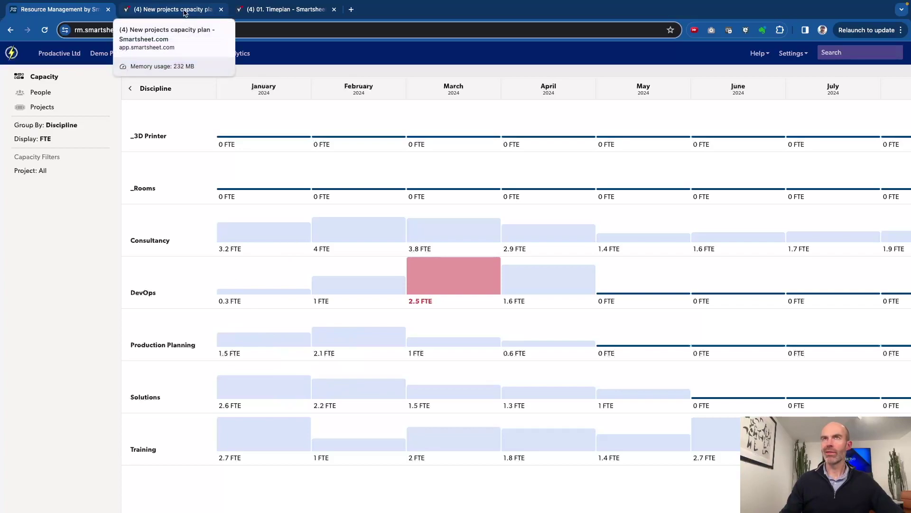
Switch from the discipline capacity view to the New projects capacity plan sheet.
left_click(185, 12)
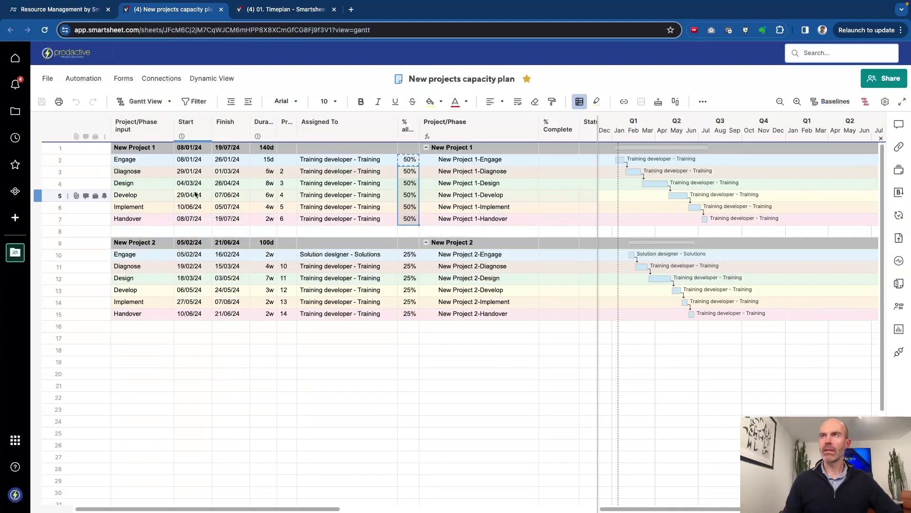
Copy the New Project 2 rows 9–15 and paste copies at rows 17 and 25.
left_click(440, 79)
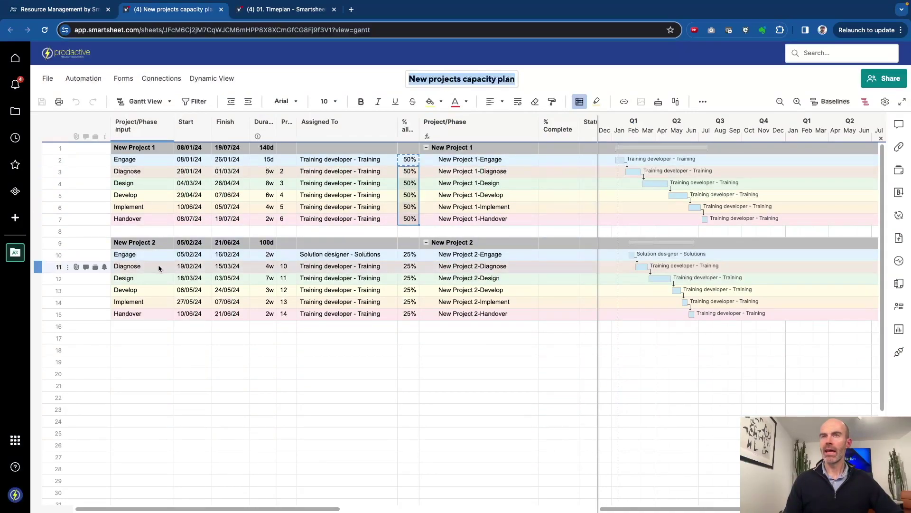
left_click(128, 375)
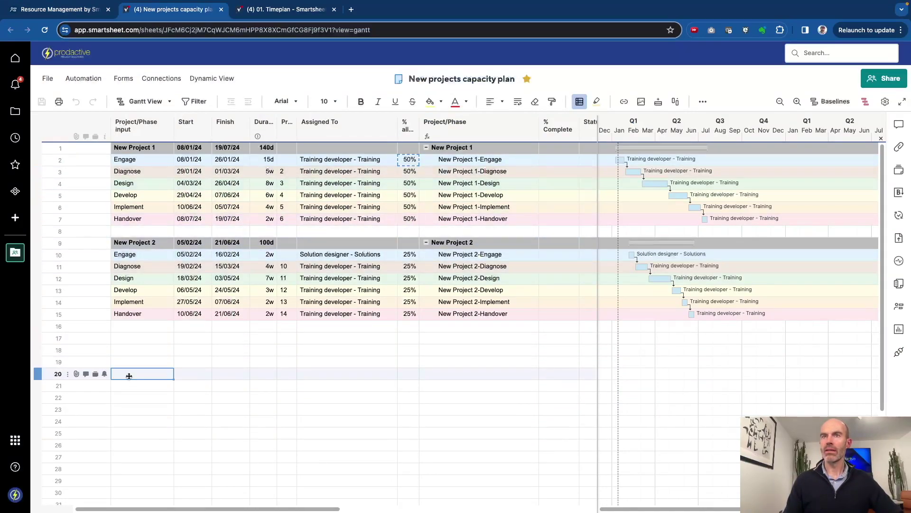
left_click(38, 243)
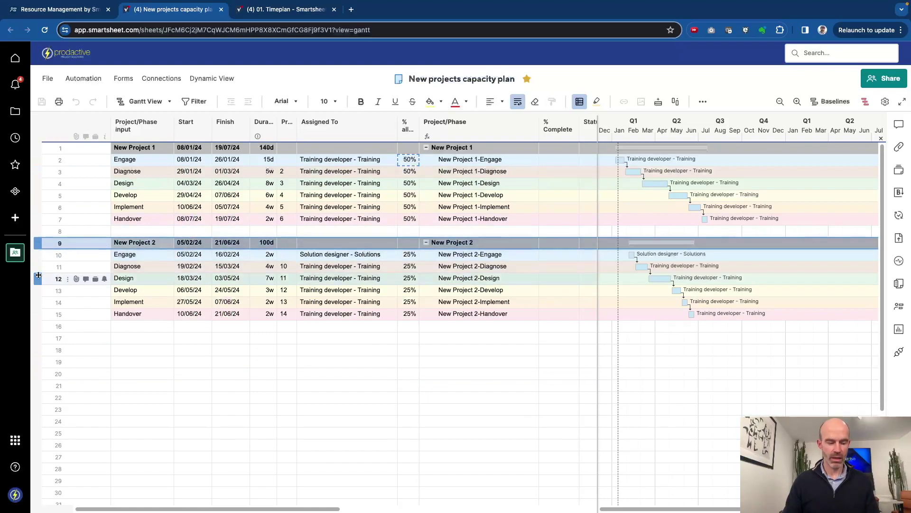
left_click(50, 315, "shift")
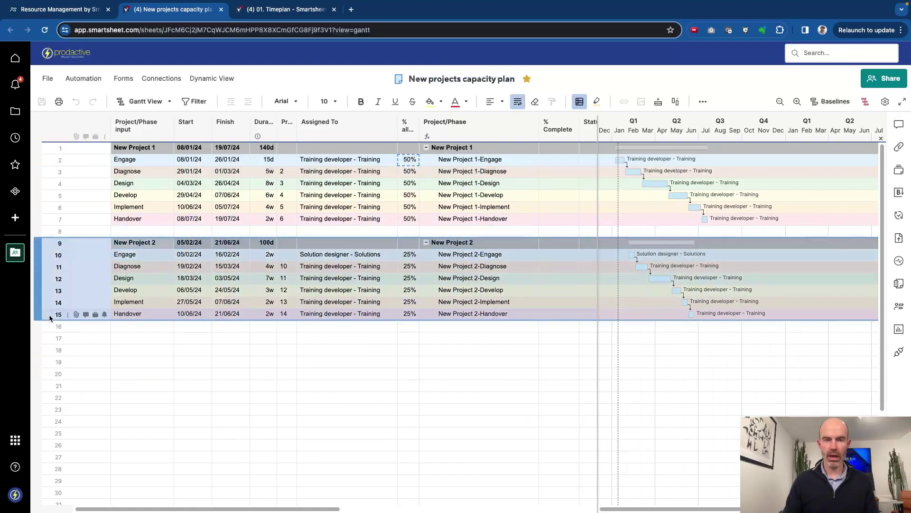
key("ctrl+c")
left_click(43, 337)
key("ctrl+v")
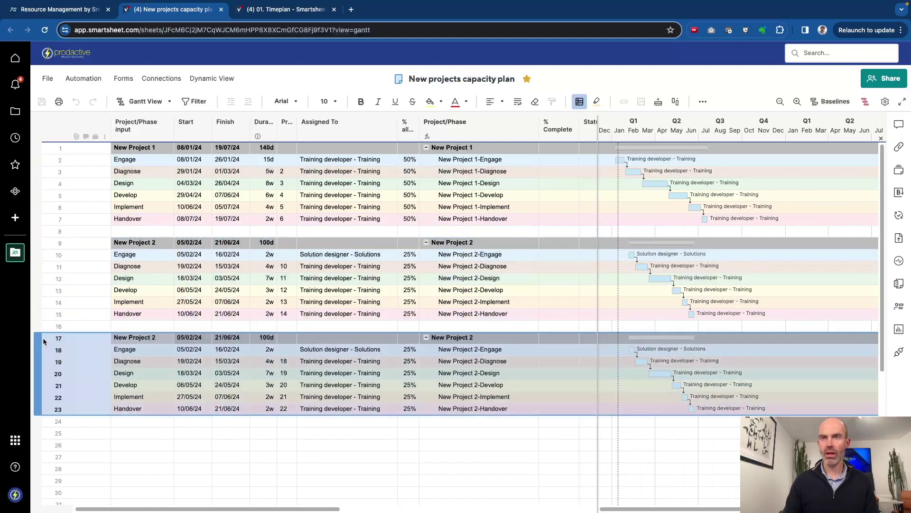
left_click(44, 433)
key("ctrl+v")
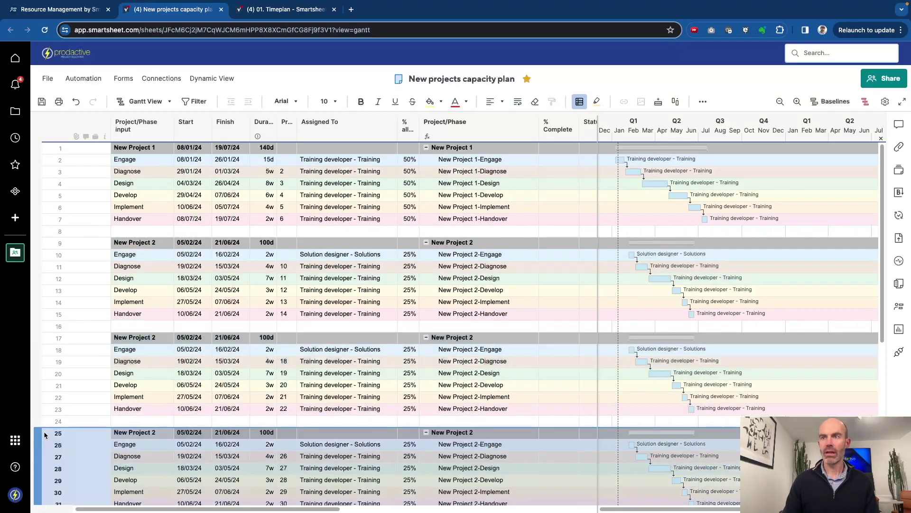
scroll(142, 368, "down", 1)
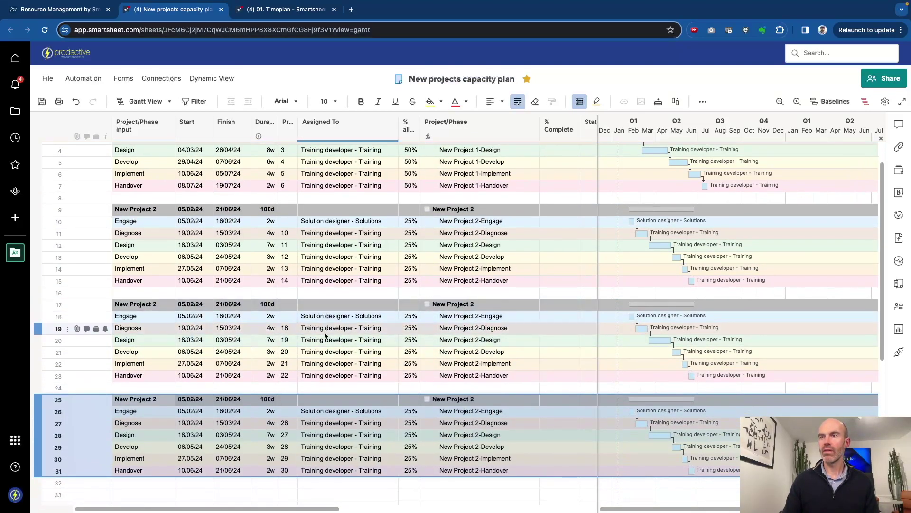
scroll(325, 335, "up", 1)
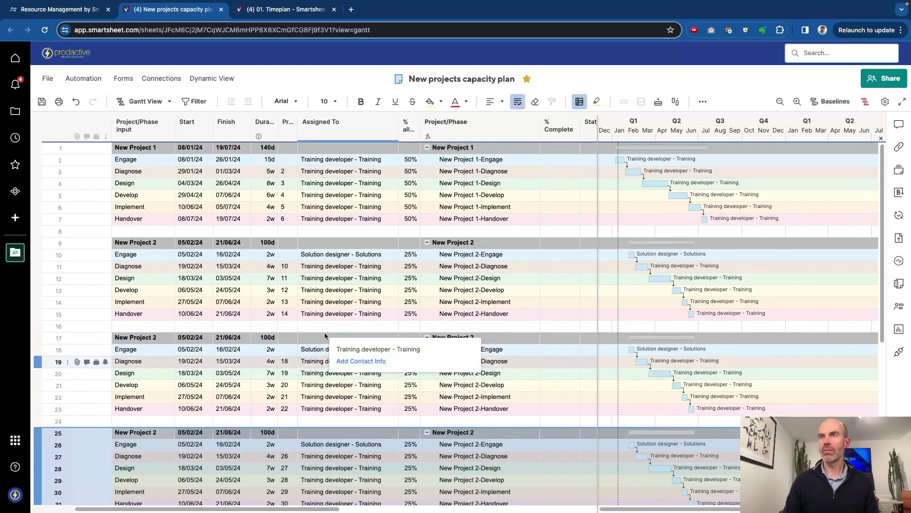
Assign Training developer - Training to the Engage phase in rows 10, 18 and 26, then save.
left_click(327, 267)
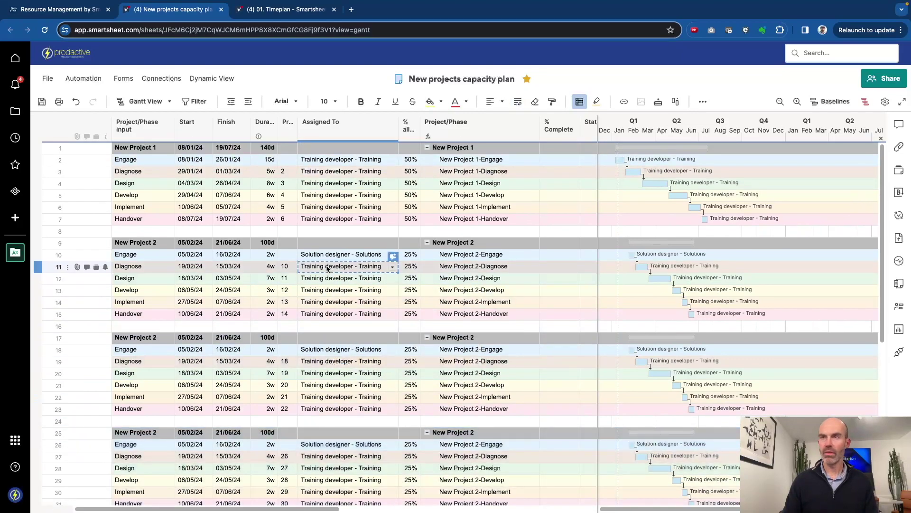
left_click(329, 252)
key("ctrl+v")
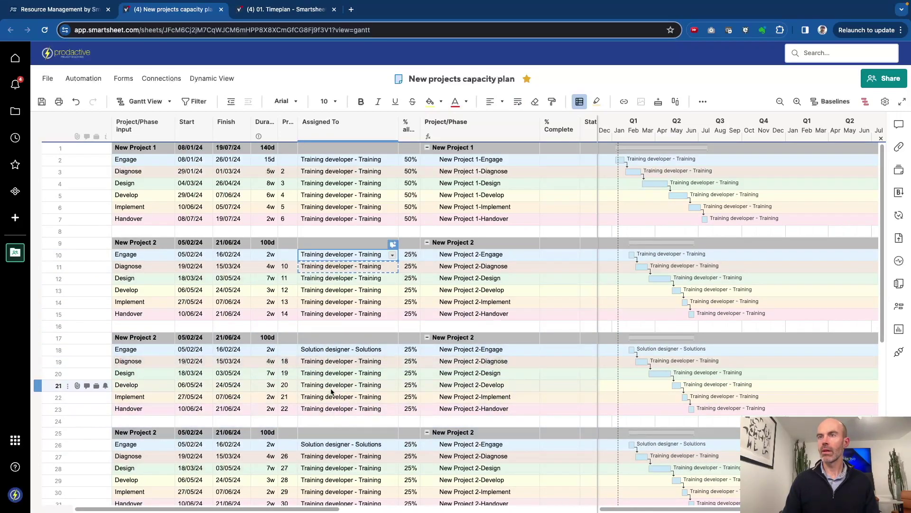
scroll(330, 427, "down", 1)
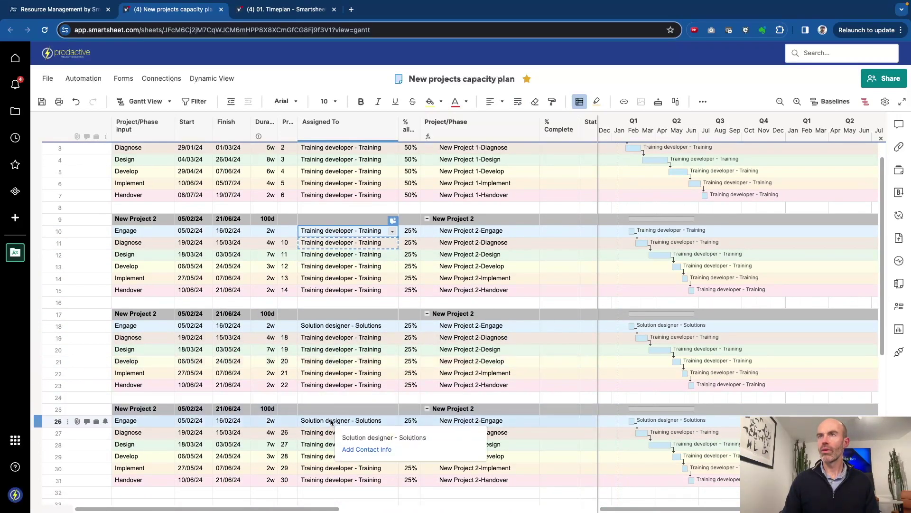
left_click(331, 421)
key("ctrl+v")
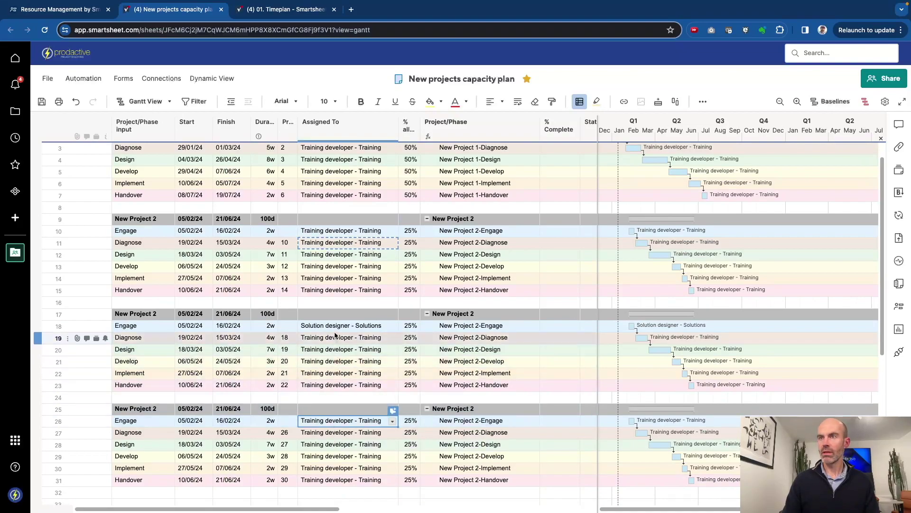
left_click(335, 326)
key("ctrl+v")
left_click(335, 340)
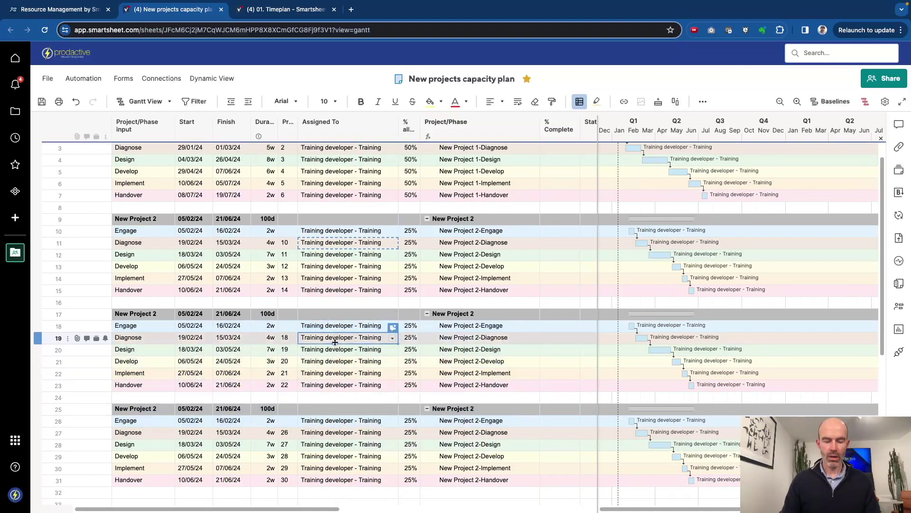
key("super+s")
scroll(339, 269, "up", 1)
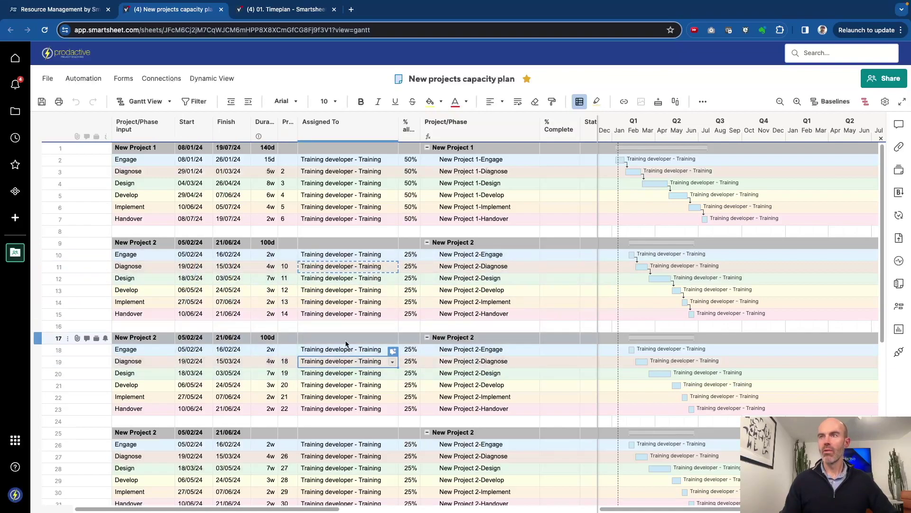
Rename the pasted blocks at rows 17 and 25 to New Project 3 and New Project 4.
left_click(155, 337)
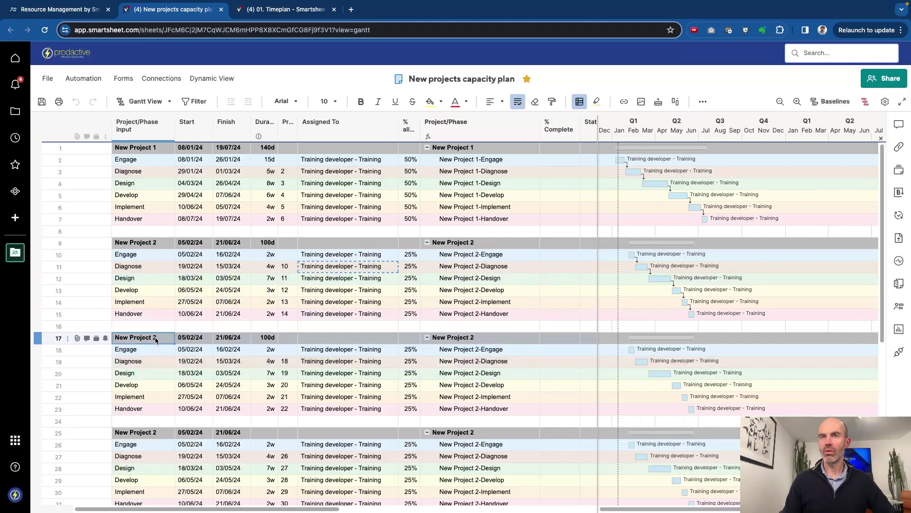
left_click(155, 338)
key("BackSpace")
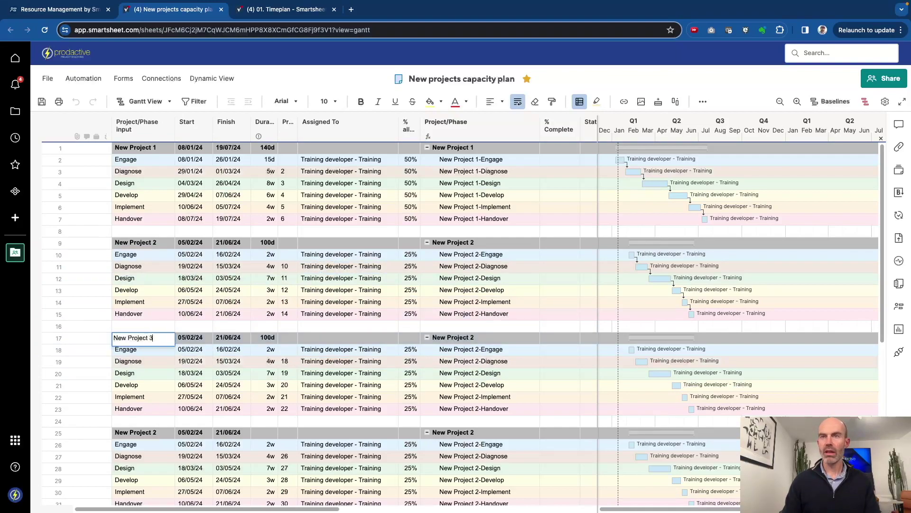
key("Return")
scroll(158, 361, "down", 2)
left_click(158, 389)
left_click(158, 389)
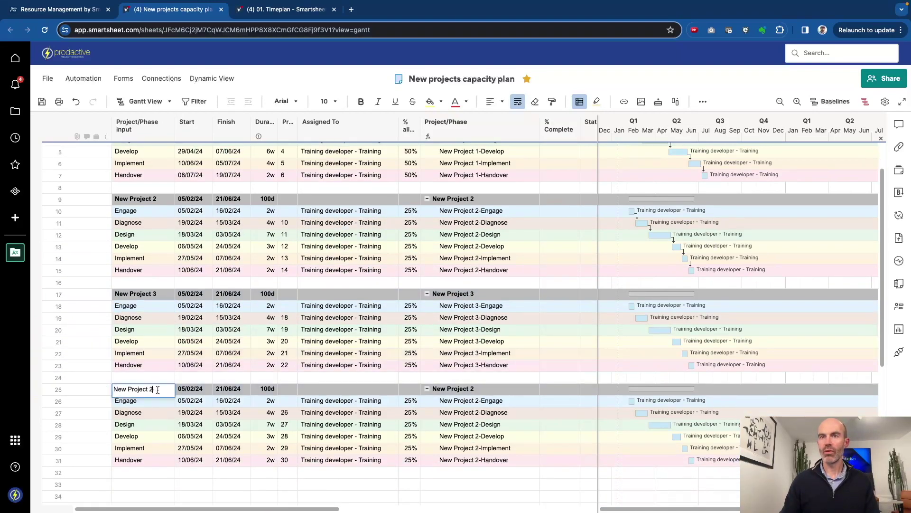
key("BackSpace")
type("4")
key("Return")
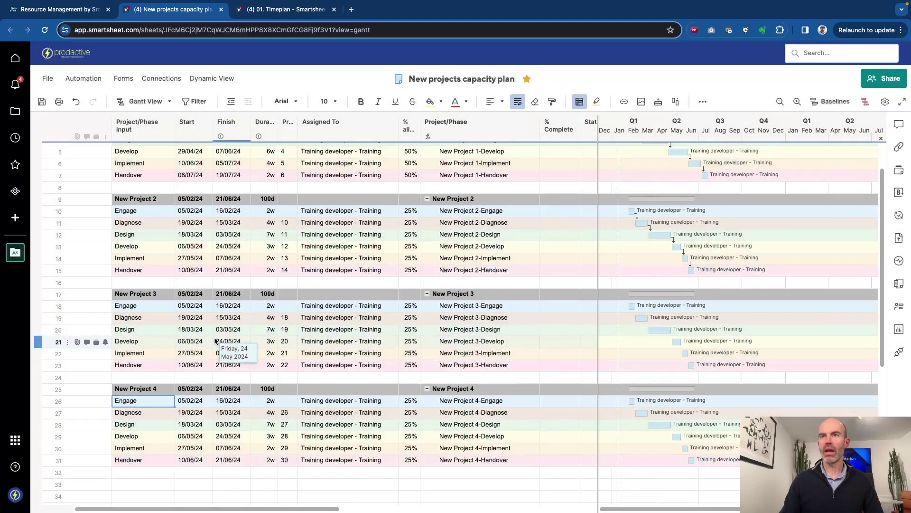
scroll(285, 308, "up", 2)
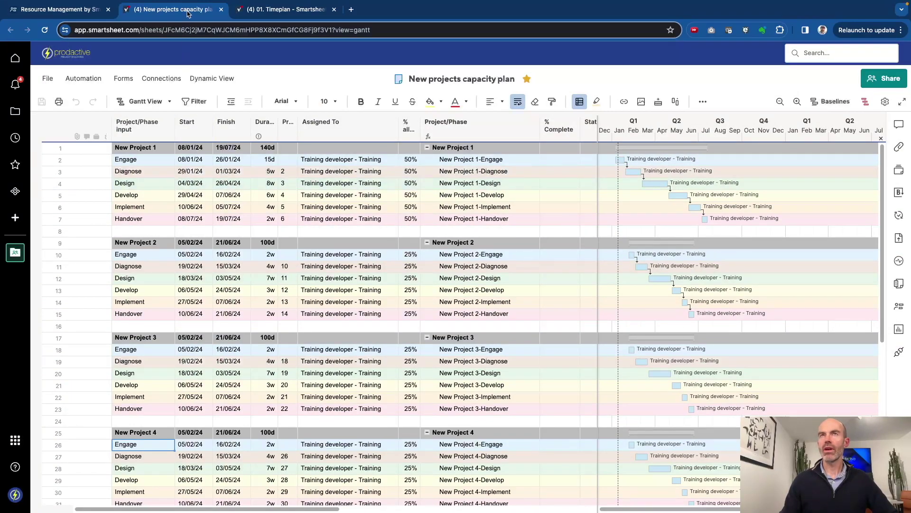
Reload the Resource Management capacity view to see Training at 3.1 FTE in June, then return.
left_click(82, 12)
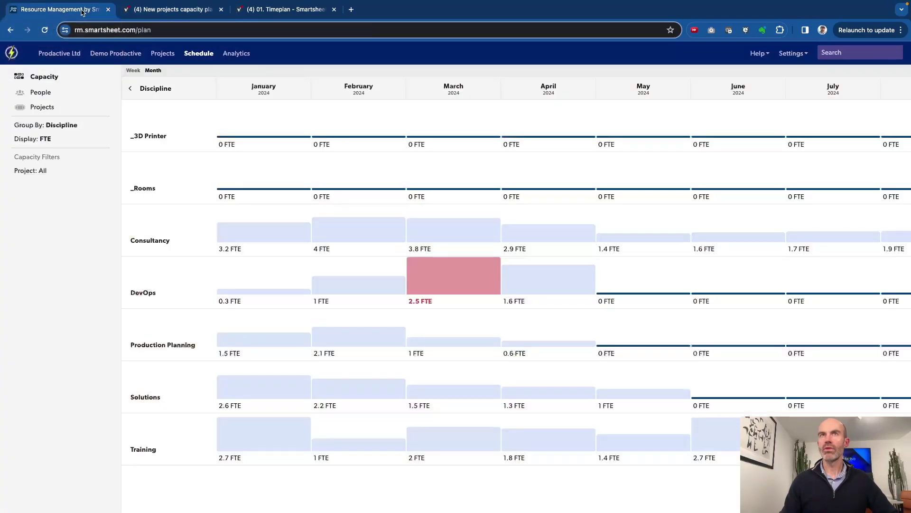
left_click(45, 30)
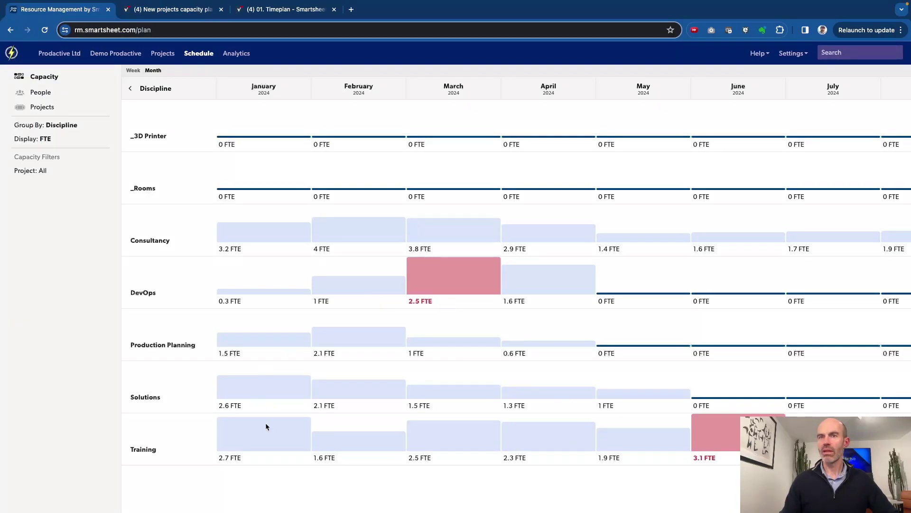
left_click(189, 11)
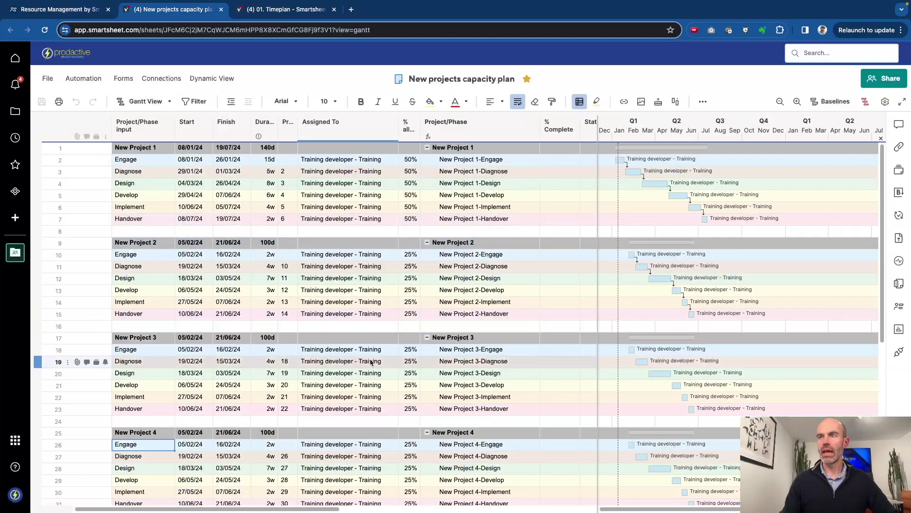
Set all six New Project 2 phase allocations to 200%, filling down from row 10.
left_click(410, 255)
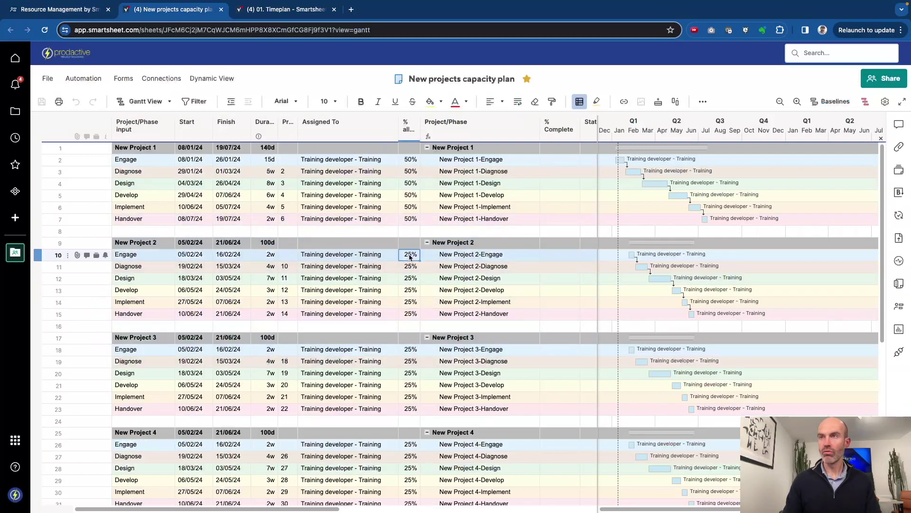
type("2")
key("Return")
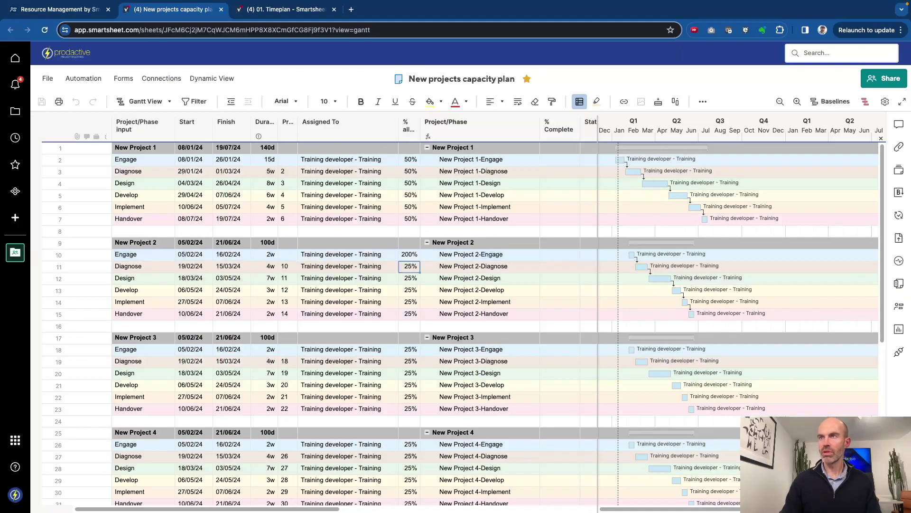
left_click(410, 254)
left_click_drag(419, 260, 419, 318)
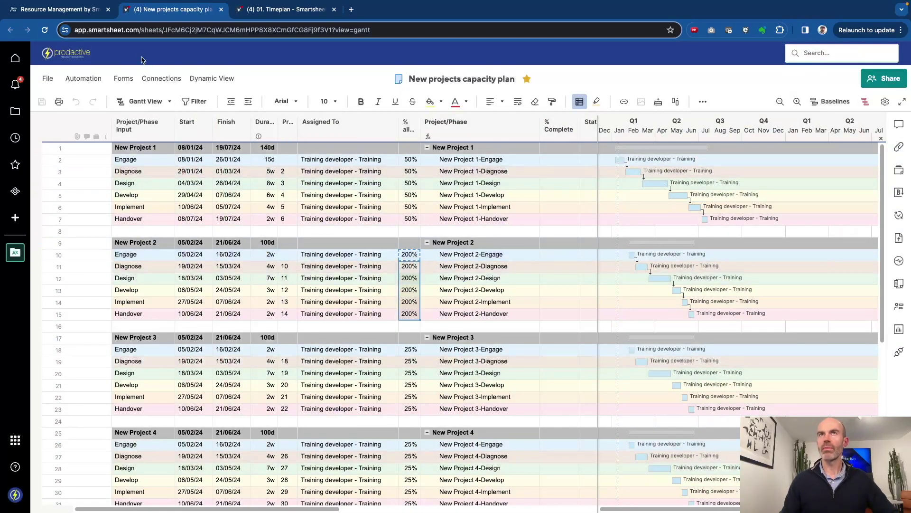
left_click(60, 10)
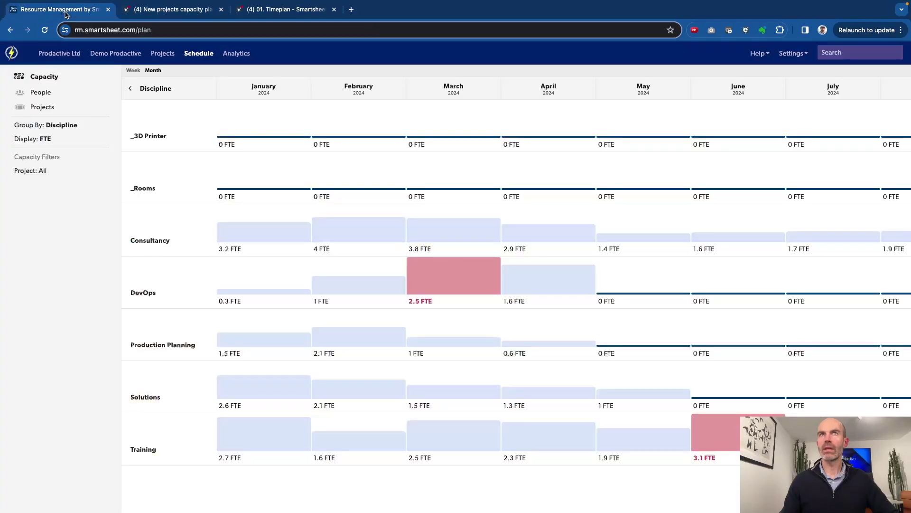
Reload capacity to see Training overloaded February–June, peaking at 4.4 FTE, then return to the sheet.
left_click(45, 29)
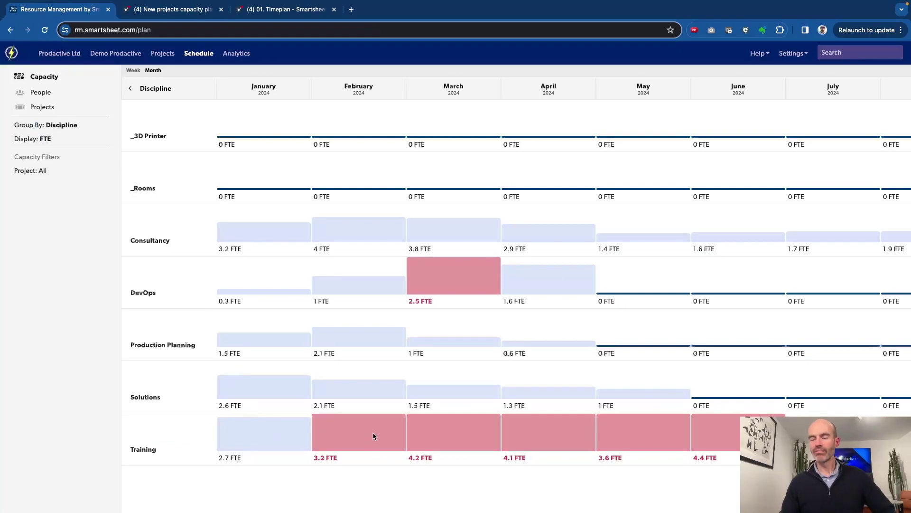
left_click(187, 13)
scroll(256, 354, "down", 2)
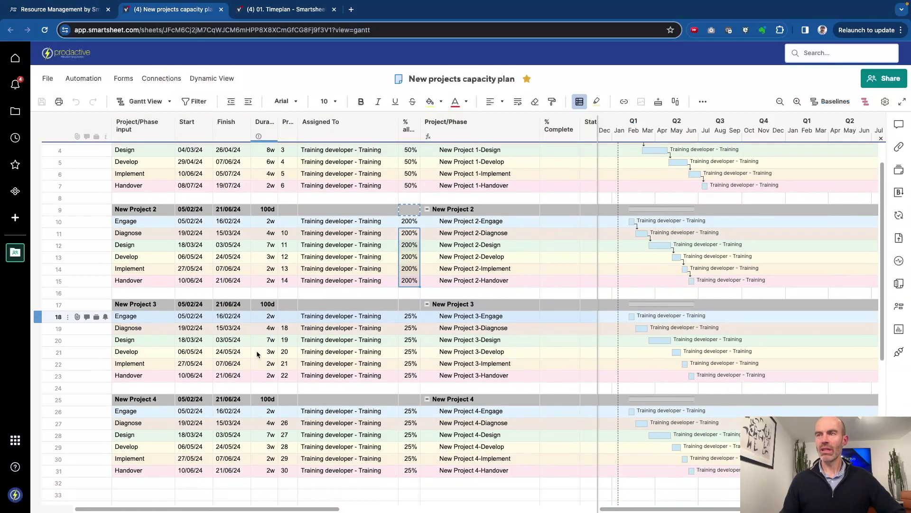
Set New Project 4's Engage start date to 19/02/24.
scroll(257, 353, "up", 2)
scroll(257, 354, "down", 2)
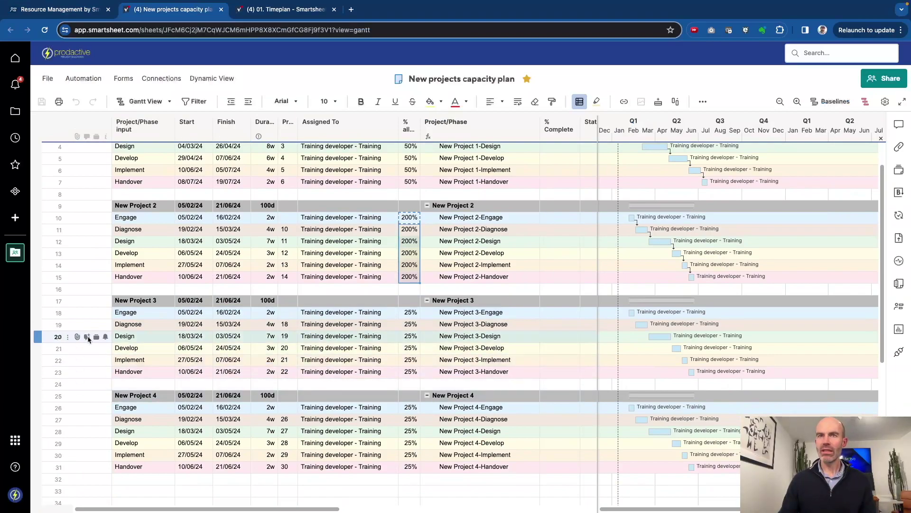
left_click(43, 301)
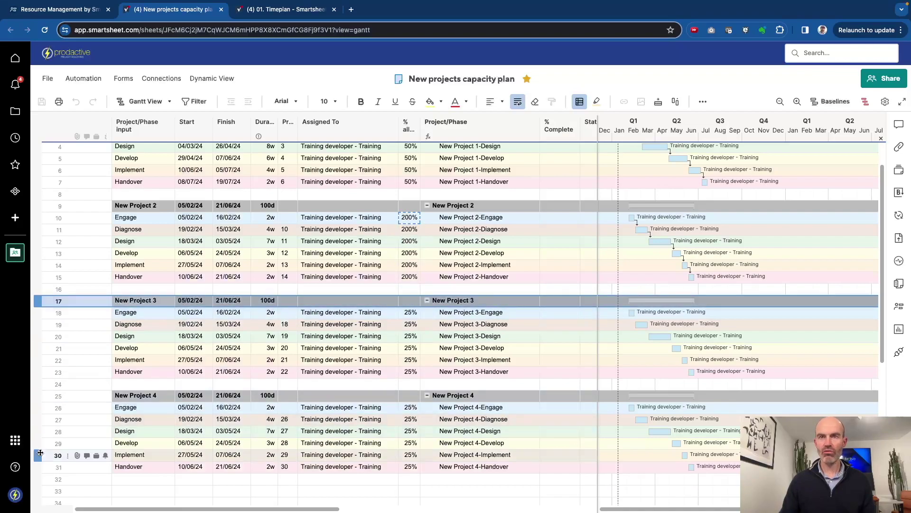
left_click(177, 408)
left_click(207, 409)
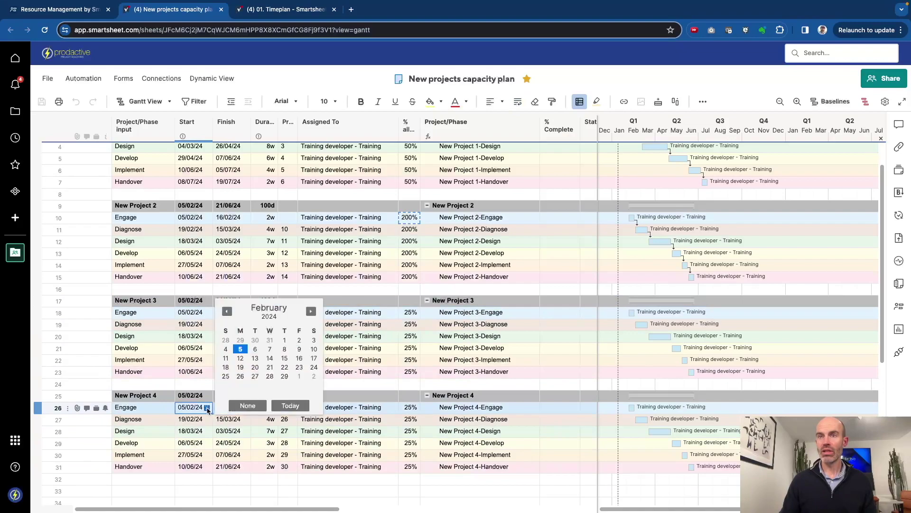
left_click(241, 367)
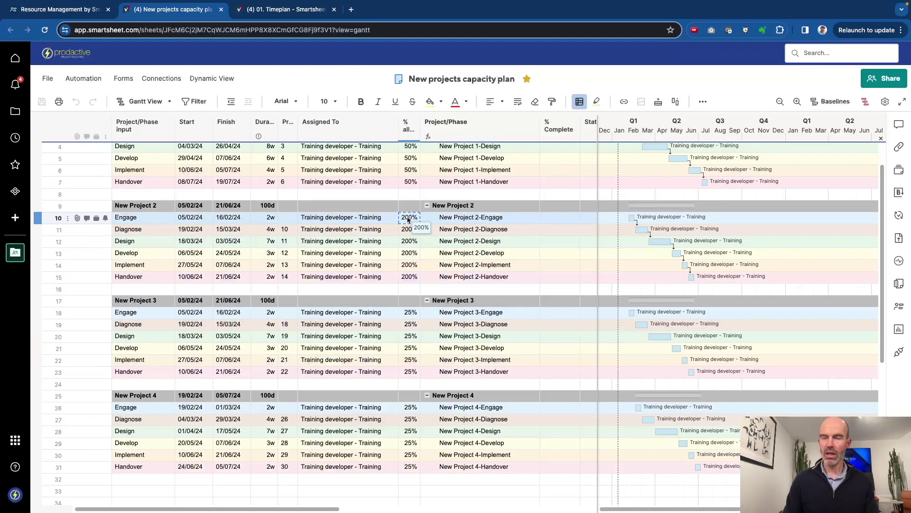
Change all New Project 2 phase allocations to 100%, filling down from row 10.
type("100%")
key("Return")
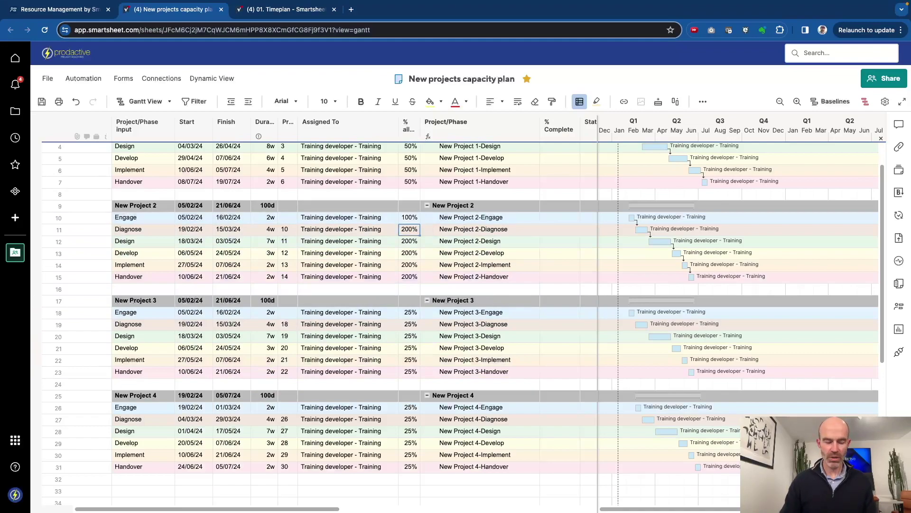
left_click(409, 217)
left_click_drag(419, 223, 419, 281)
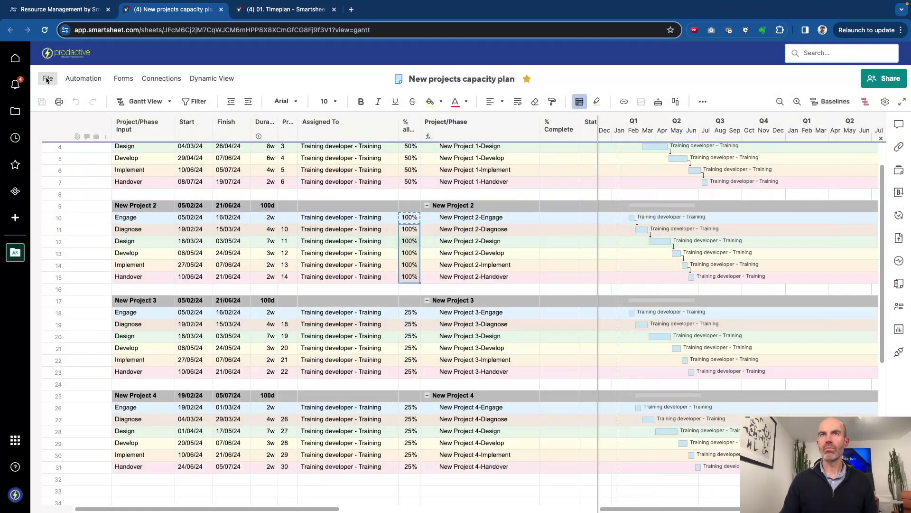
left_click(72, 10)
Reload capacity so Training exceeds capacity only in March, April and June, then return.
left_click(45, 30)
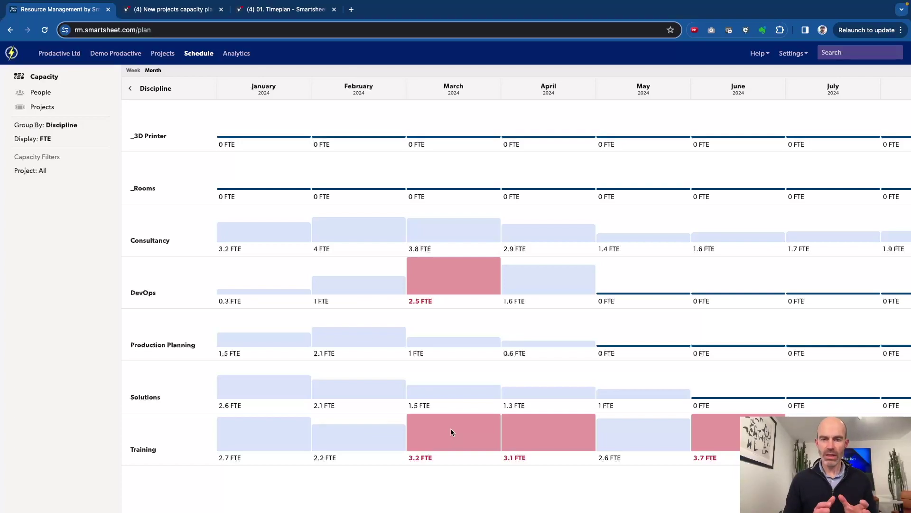
left_click(174, 9)
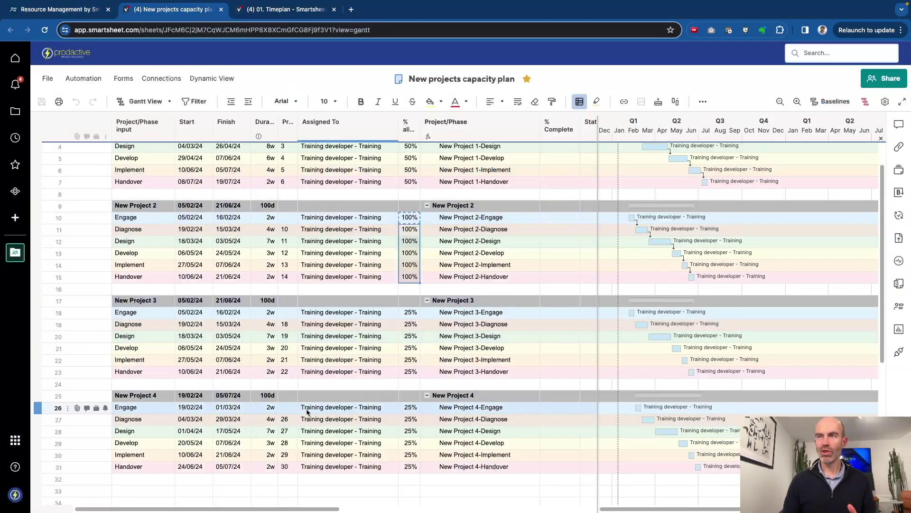
Open the capacity plan sheet's conditional formatting rules and look through the list.
mouse_move(331, 411)
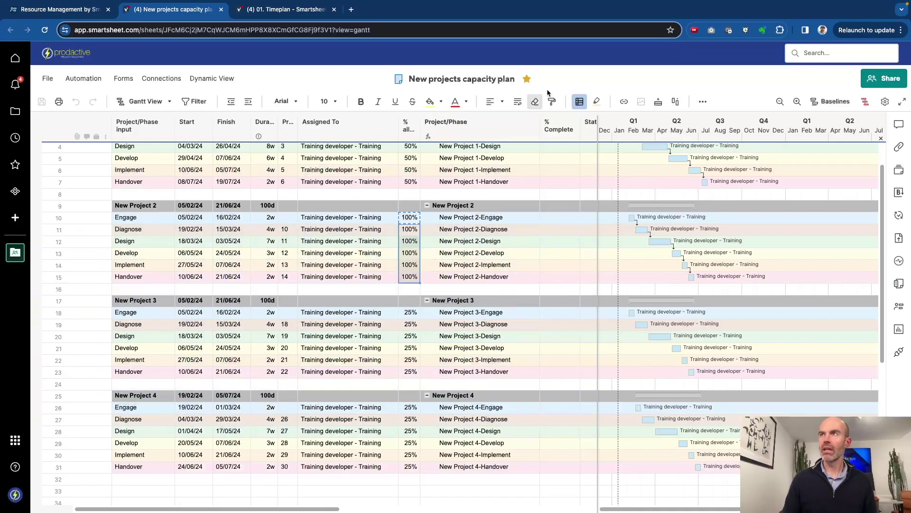
left_click(580, 101)
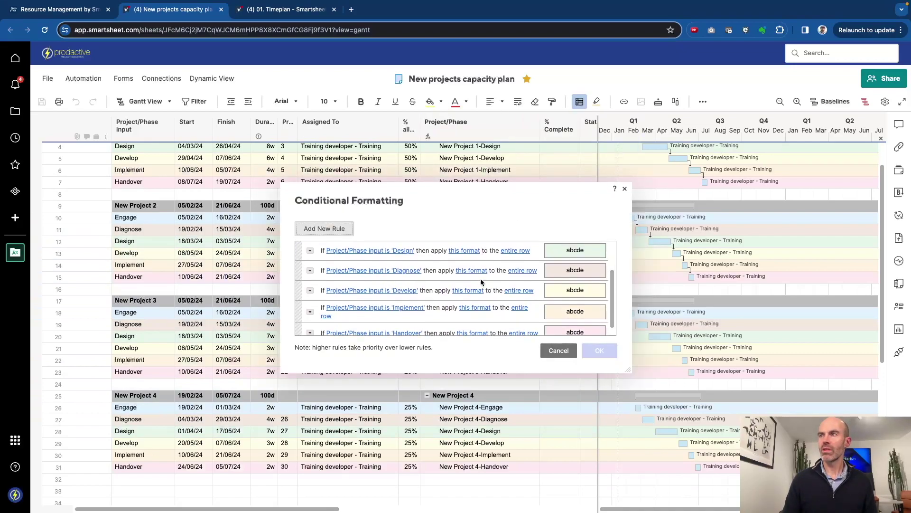
scroll(482, 282, "up", 2)
Cancel the formatting rules unchanged and go back to the Resource Management capacity view.
left_click(552, 352)
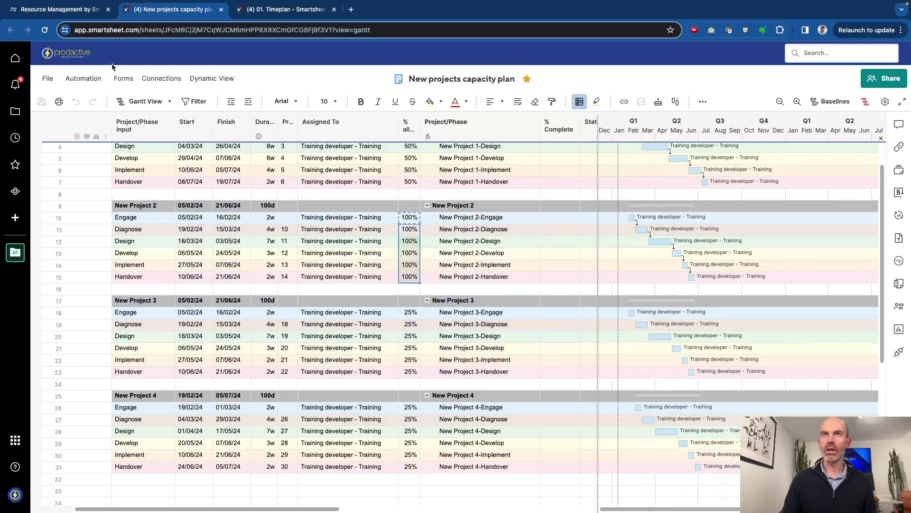
left_click(91, 9)
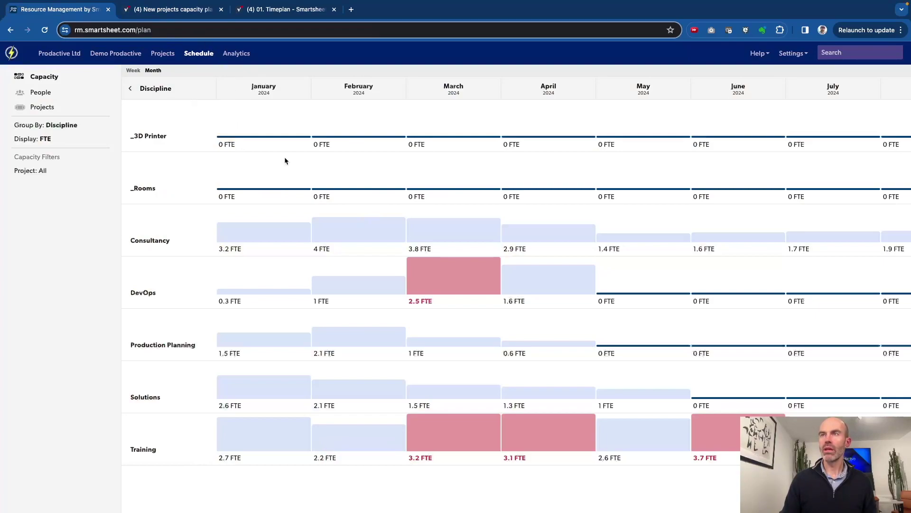
From the Training heat map, expand Training developer's assignments, review them, and go back to the capacity plan sheet.
mouse_move(425, 422)
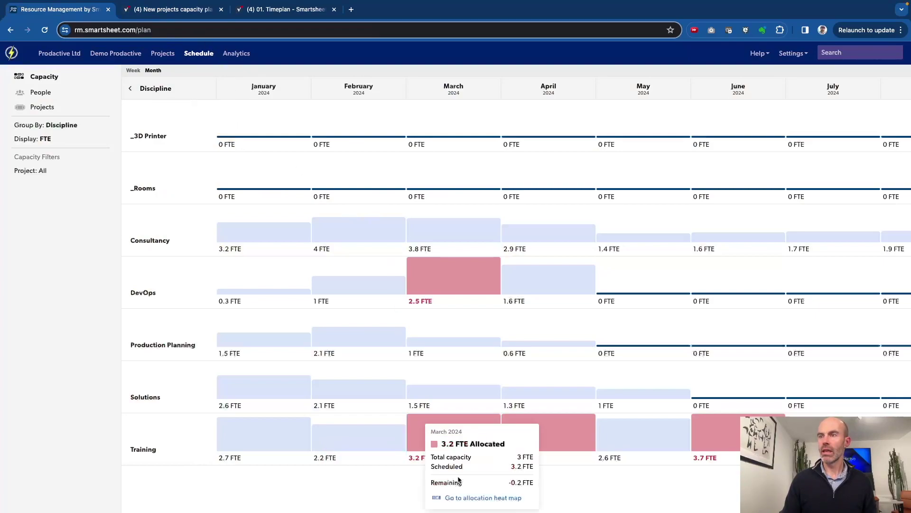
left_click(471, 498)
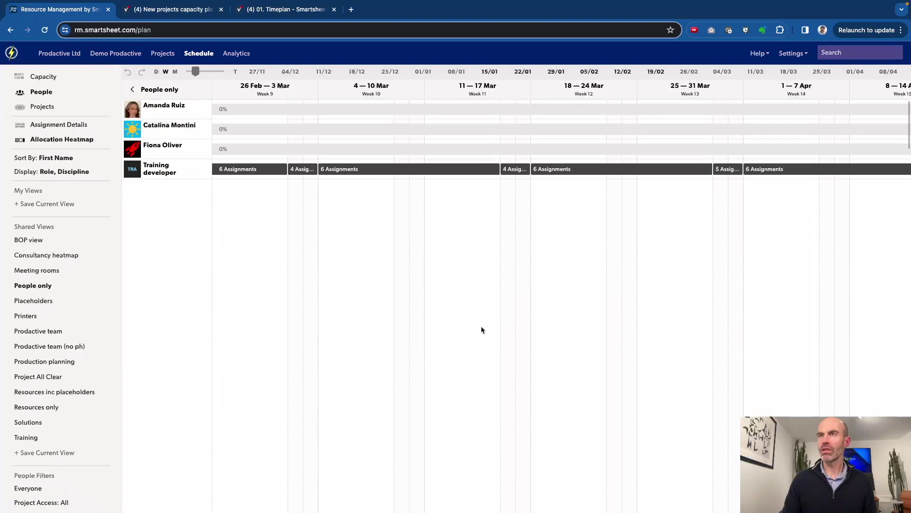
left_click(206, 169)
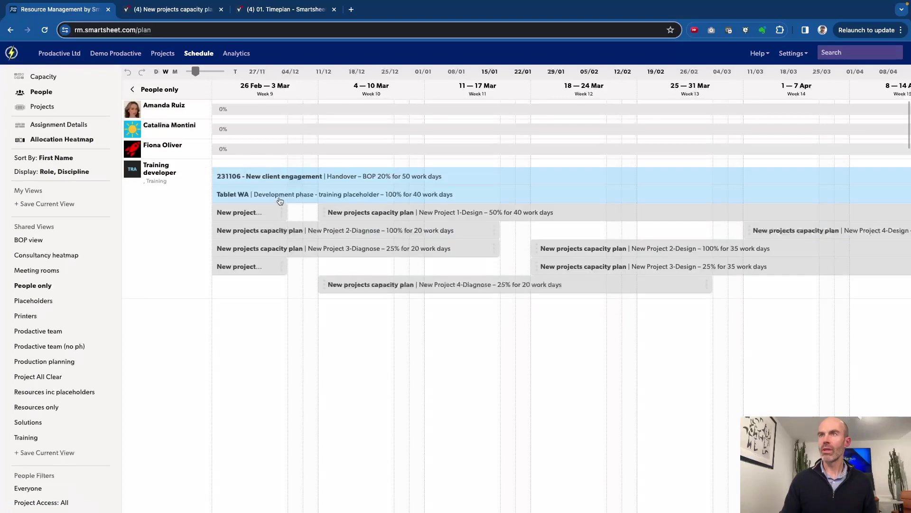
mouse_move(316, 232)
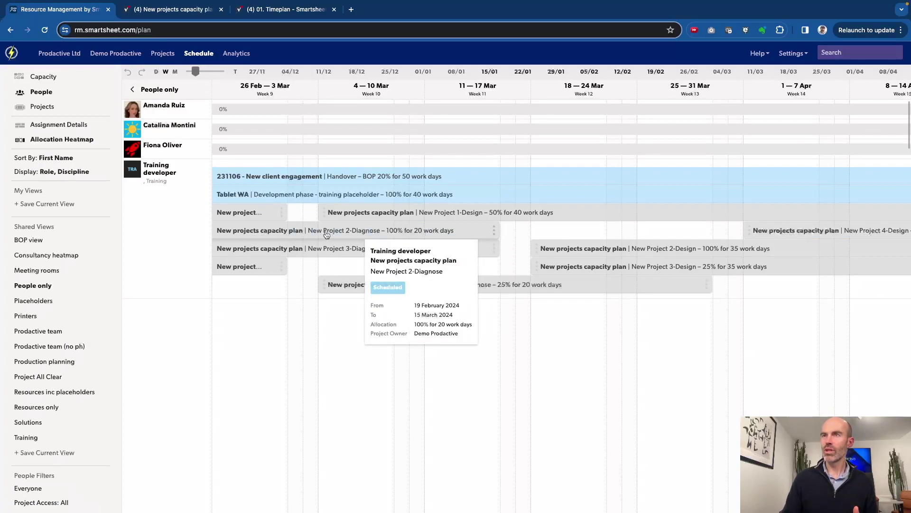
mouse_move(321, 252)
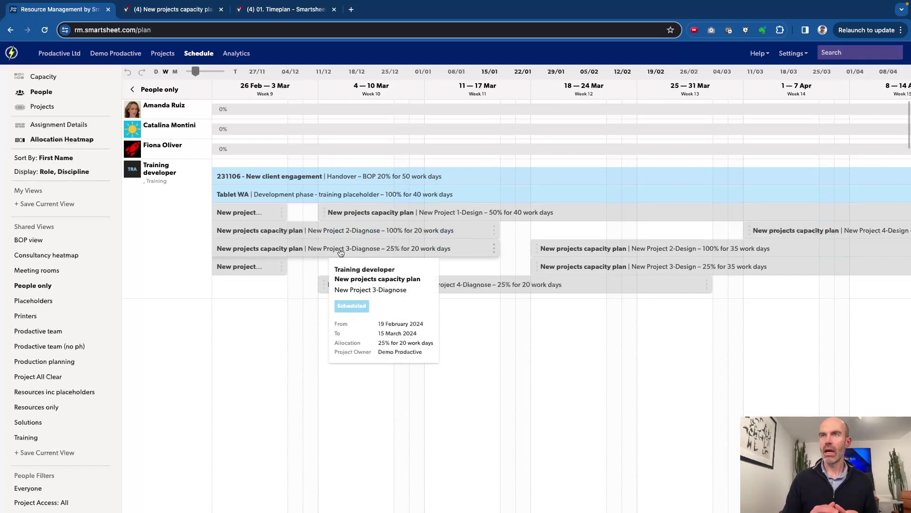
mouse_move(228, 197)
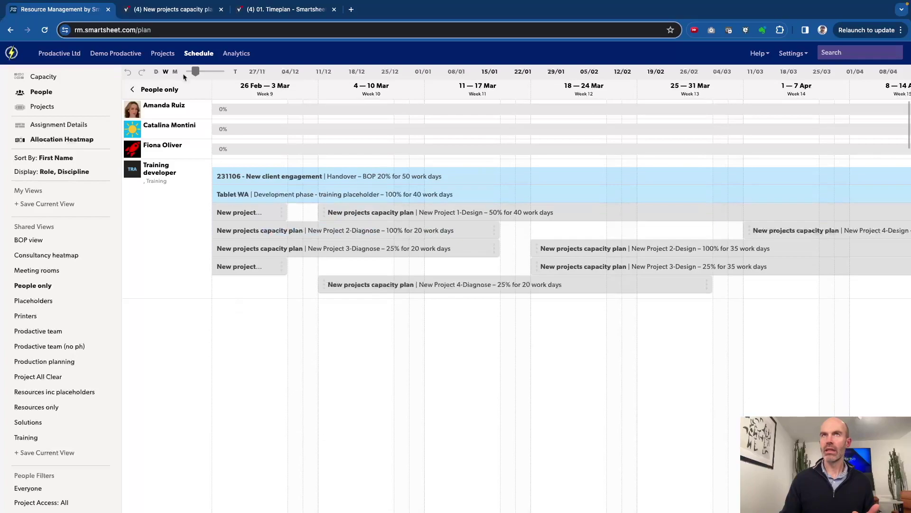
left_click(186, 13)
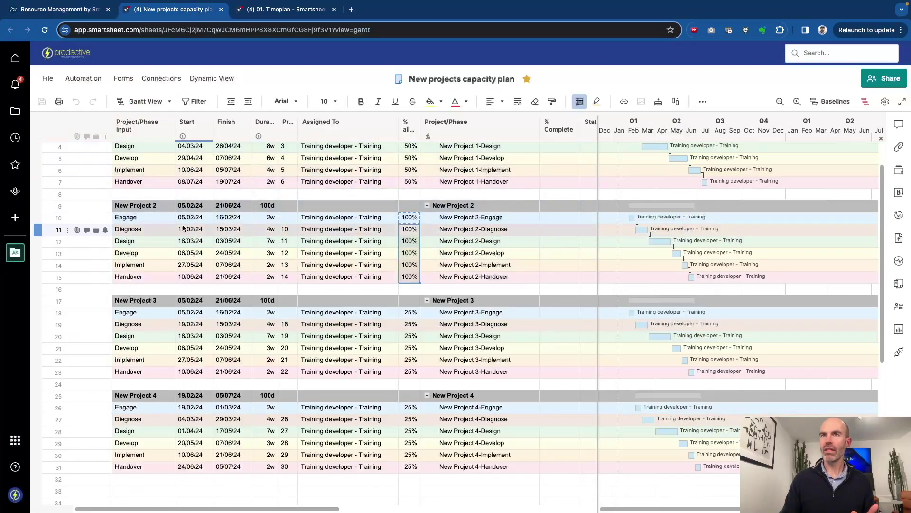
Inspect the Project/Phase column and the formula behind New Project 3-Engage and Diagnose.
left_click(461, 124)
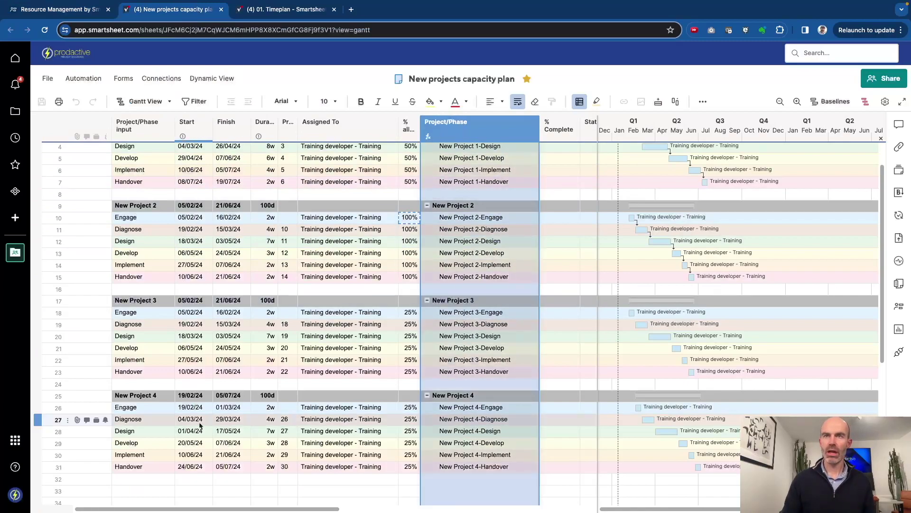
left_click(147, 304)
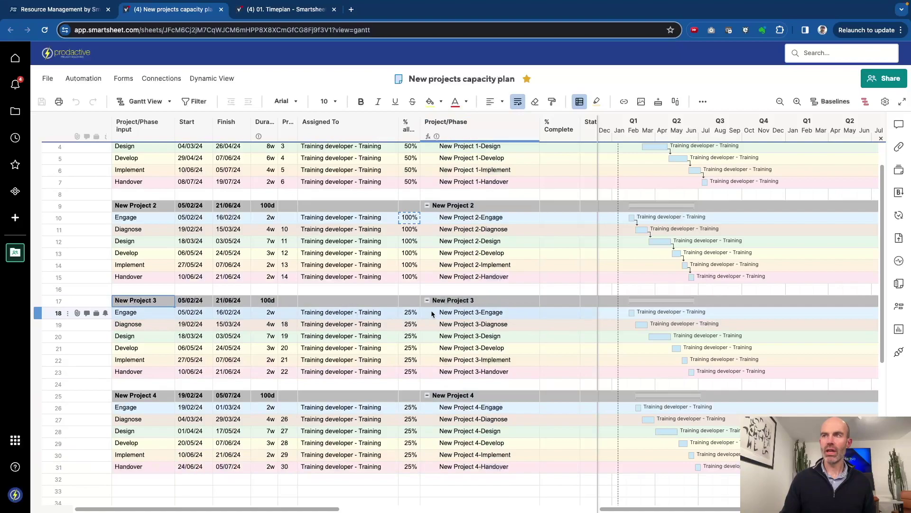
left_click(462, 314)
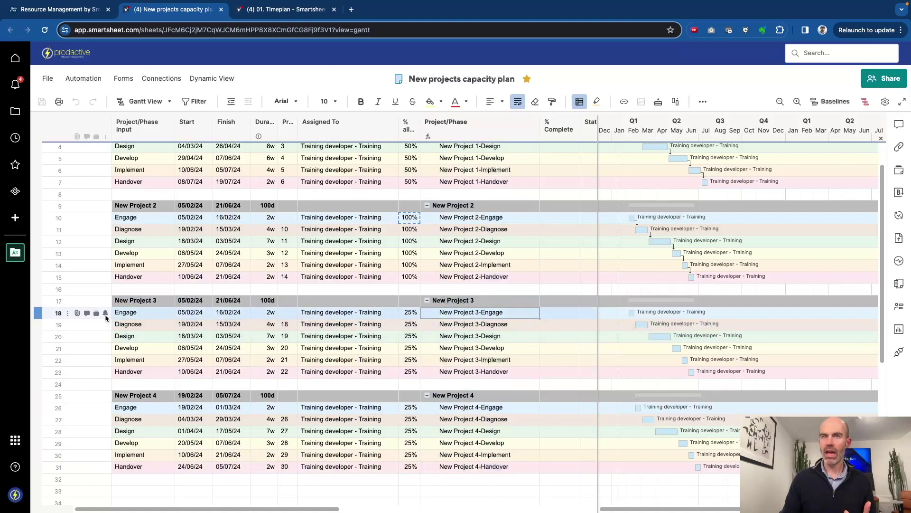
left_click(475, 135)
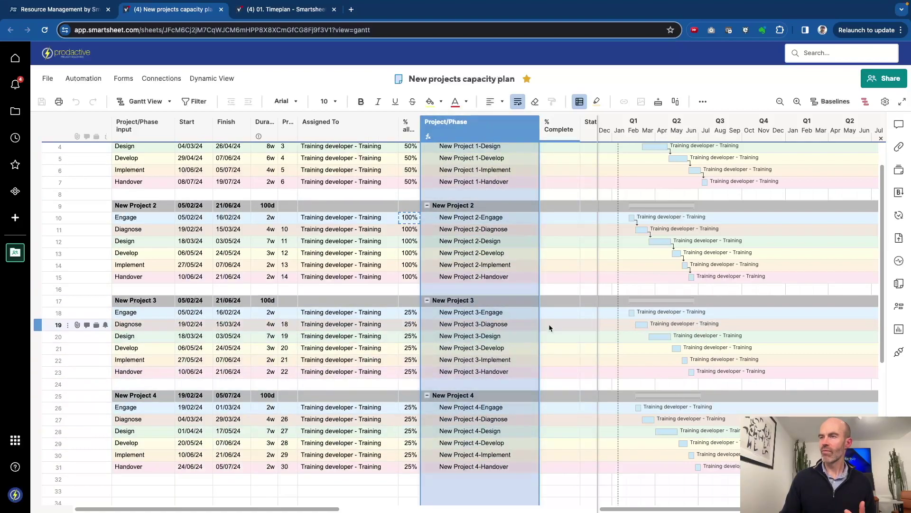
left_click(152, 323)
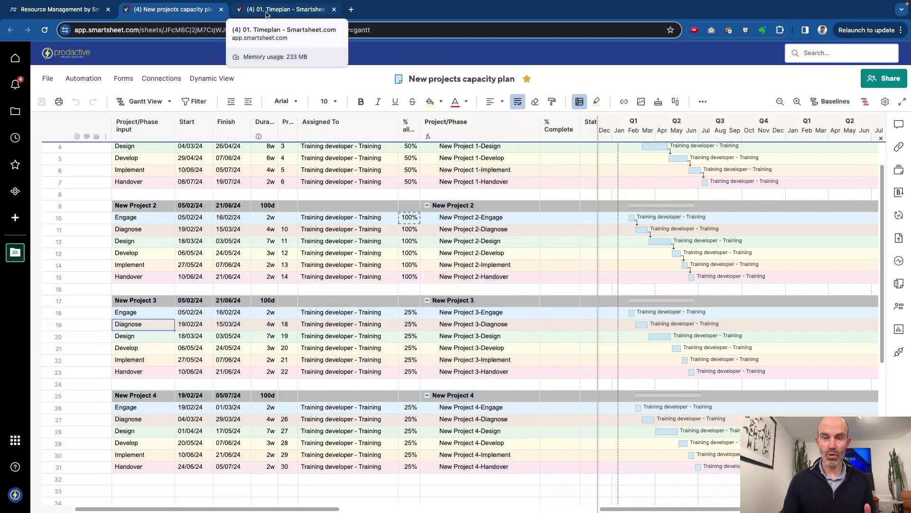
Glance at the Resource Management schedule, then select the New Project 4 rows in the sheet.
left_click(63, 10)
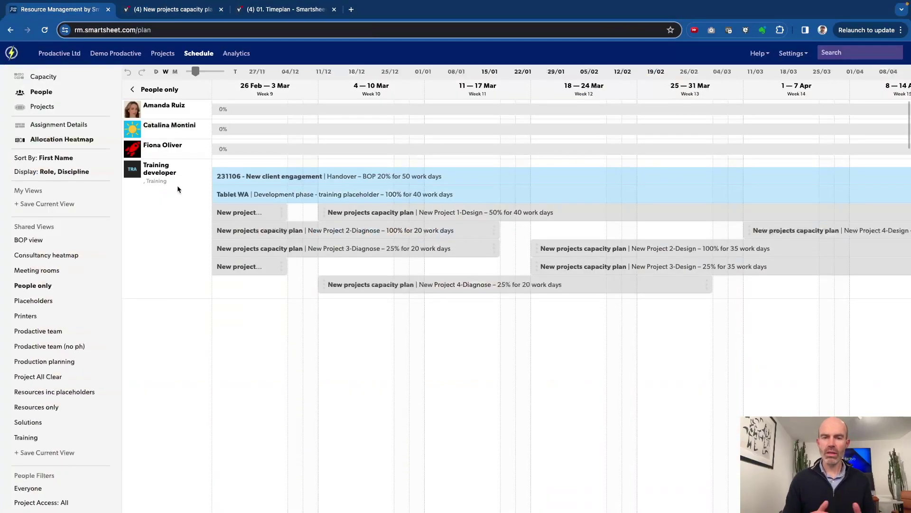
left_click(188, 10)
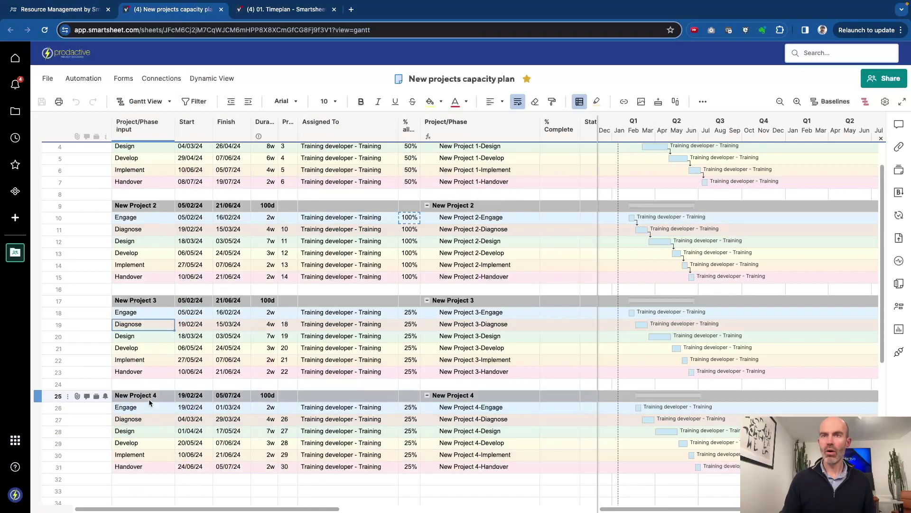
left_click(40, 395)
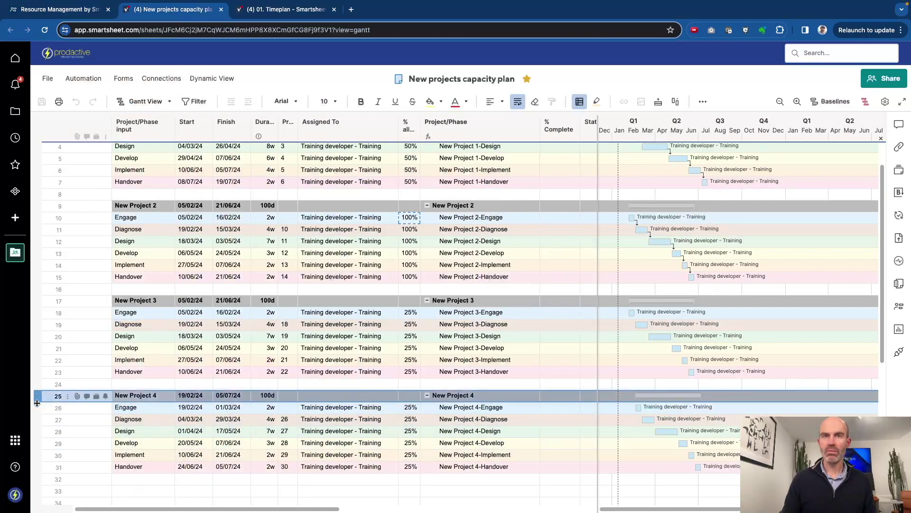
Delete the New Project 4 rows from the sheet.
left_click(45, 469, "shift")
right_click(45, 469)
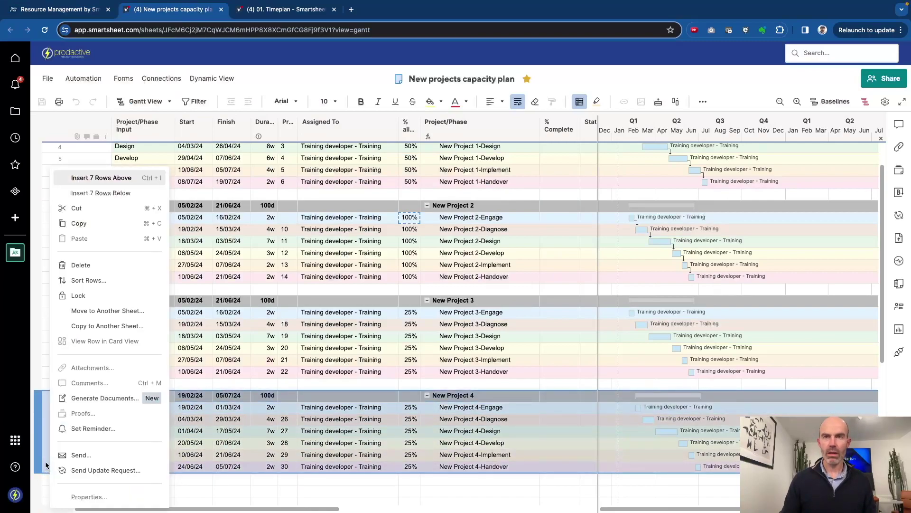
left_click(80, 265)
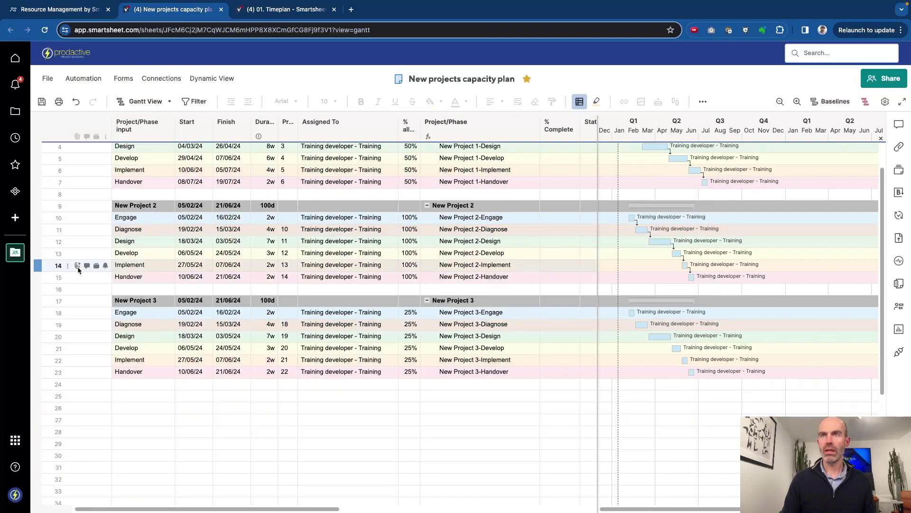
Paste three New Project 2-Engage rows assigned to Solution designer, Production Programmer and Developer - DevOps.
left_click(39, 217)
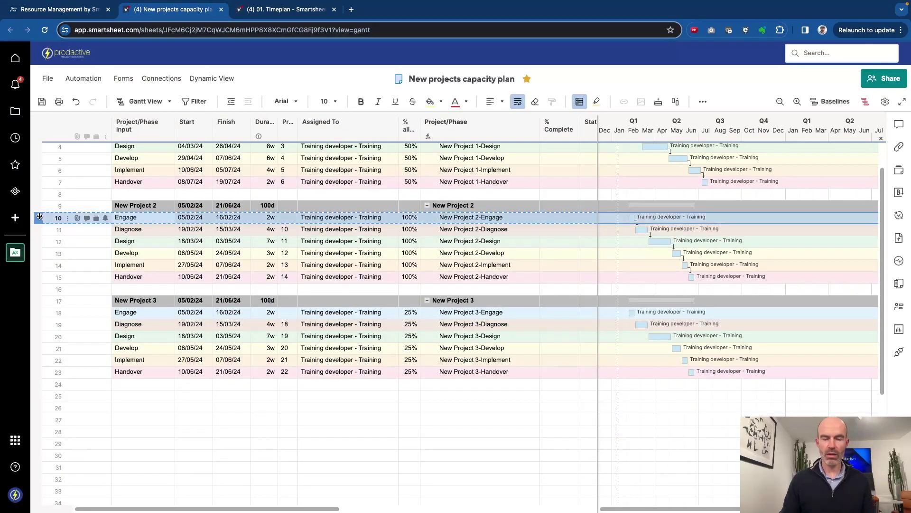
key("ctrl+v")
key("ctrl+v")
key("ctrl+v")
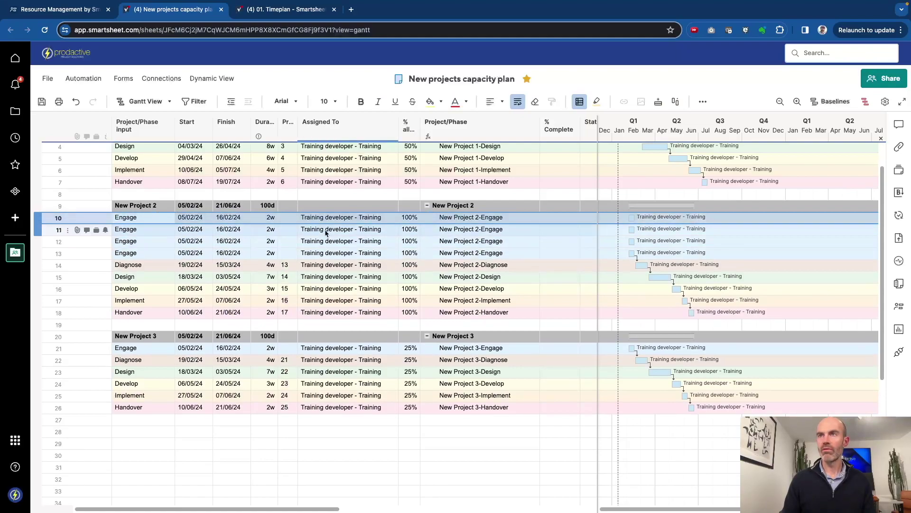
left_click(325, 233)
left_click(325, 232)
type("sol")
key("Return")
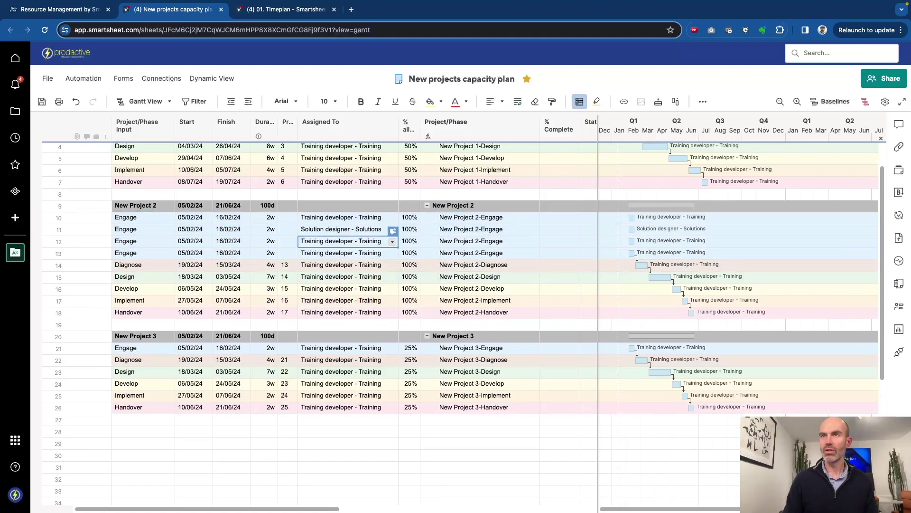
type("pro")
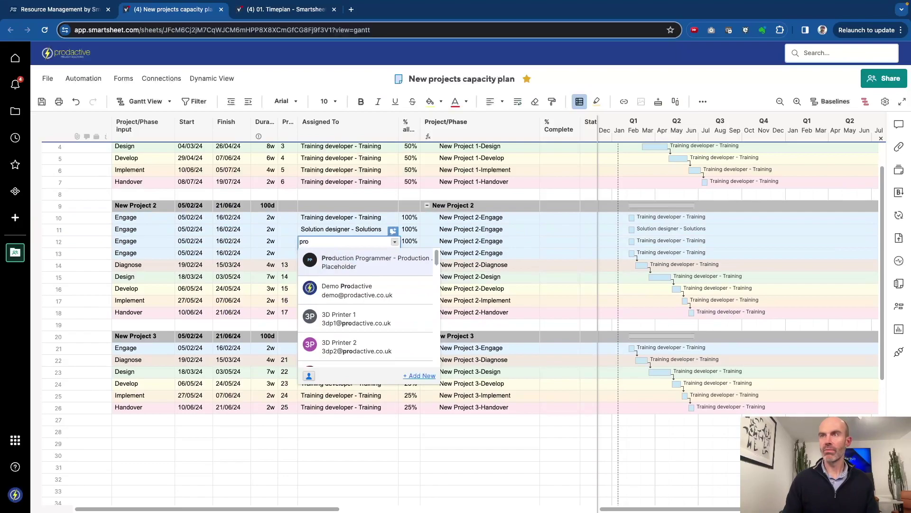
key("Return")
type("de")
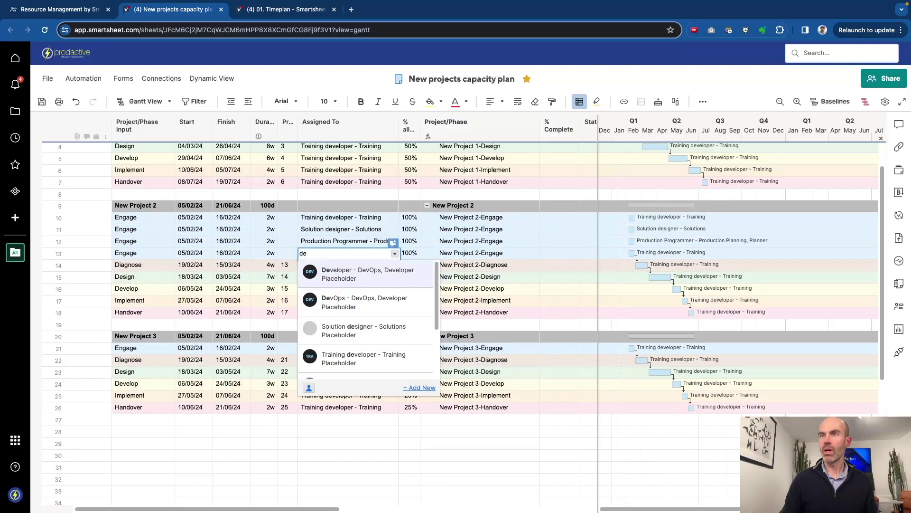
key("Return")
Duplicate the Developer row, assign it to a team member at 20%, and save the sheet.
mouse_move(384, 251)
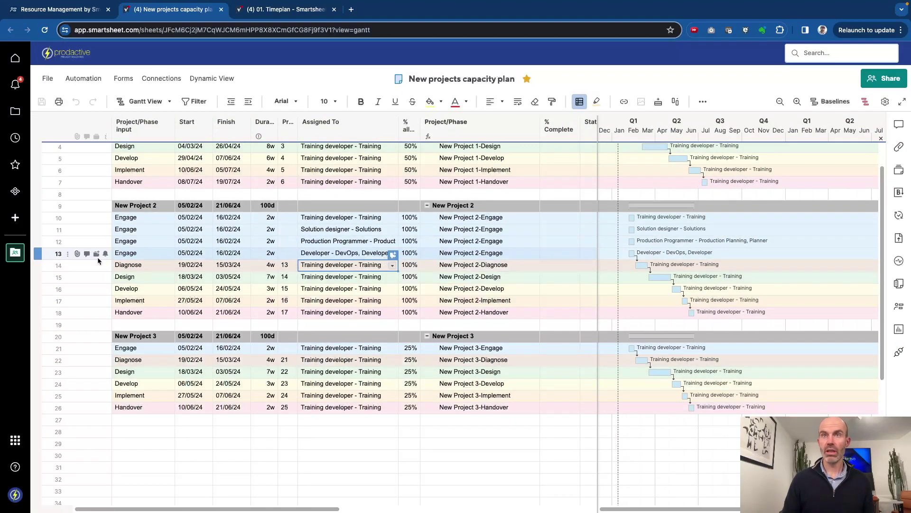
left_click(38, 254)
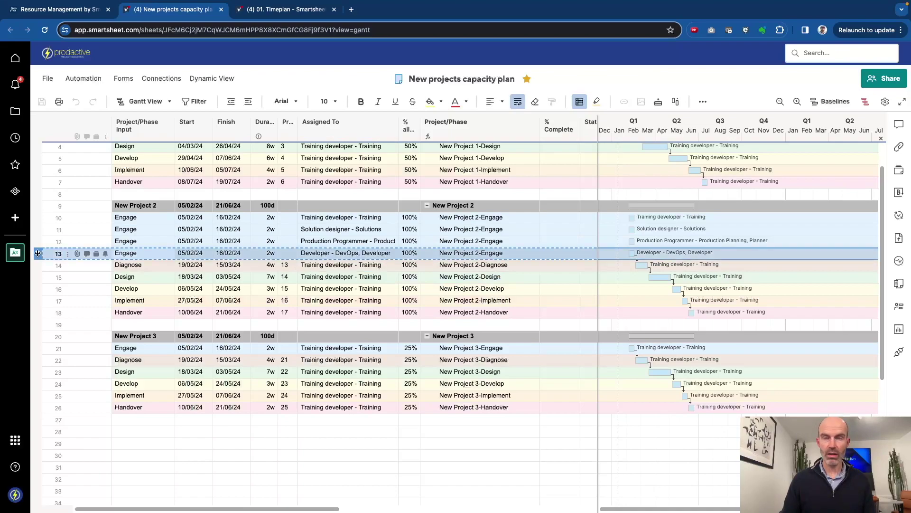
key("ctrl+i")
left_click(342, 264)
type("r")
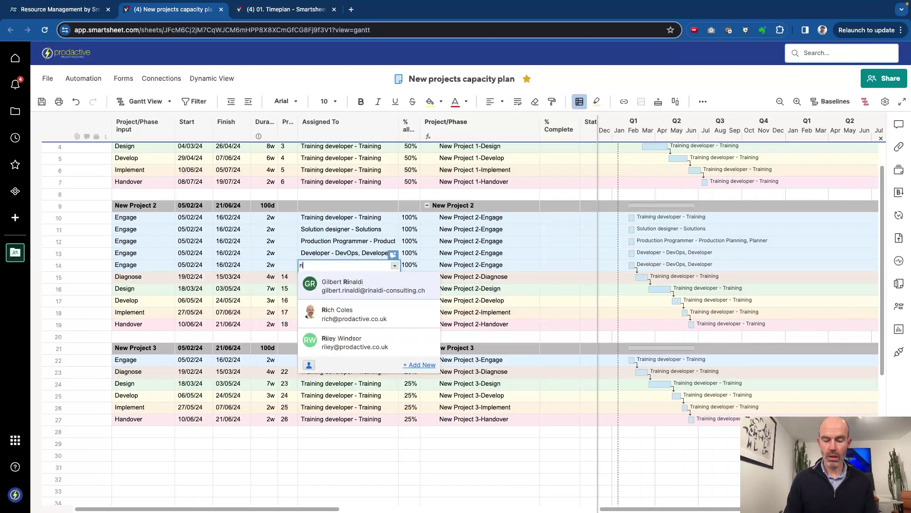
type("ic")
left_click(325, 285)
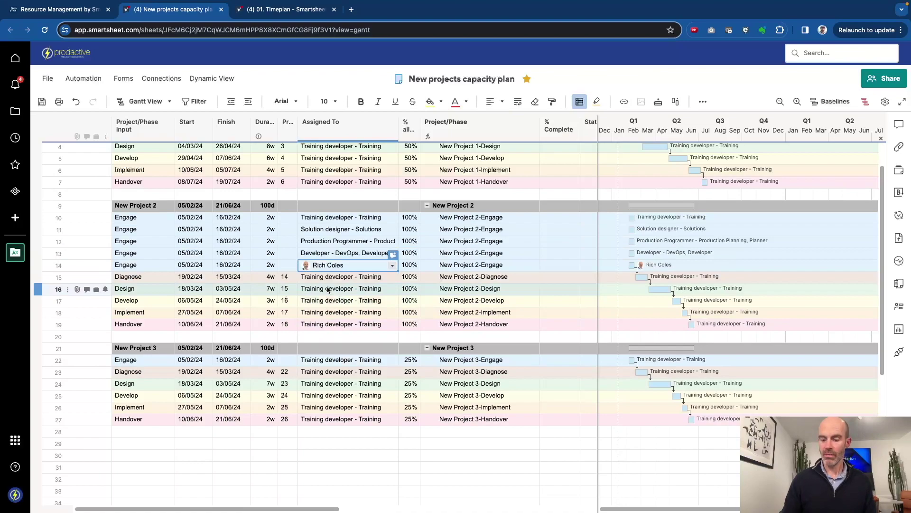
left_click(409, 265)
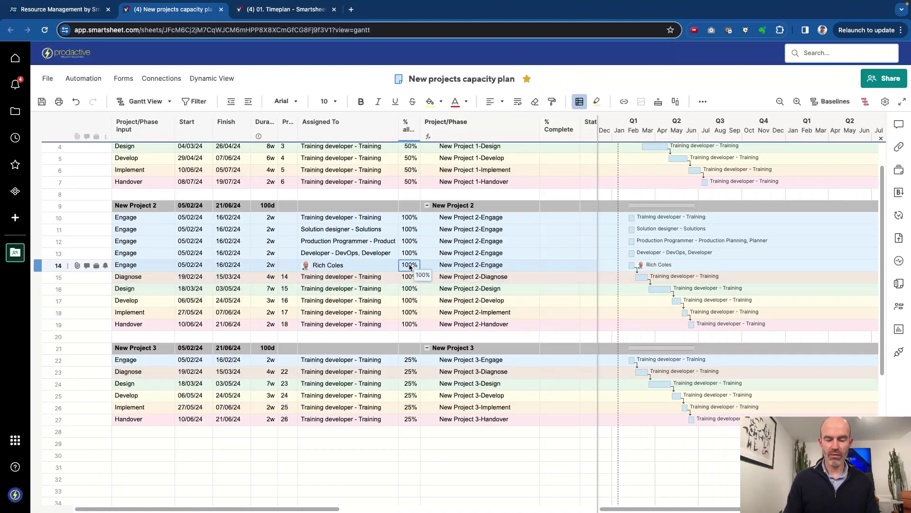
type("20")
key("Return")
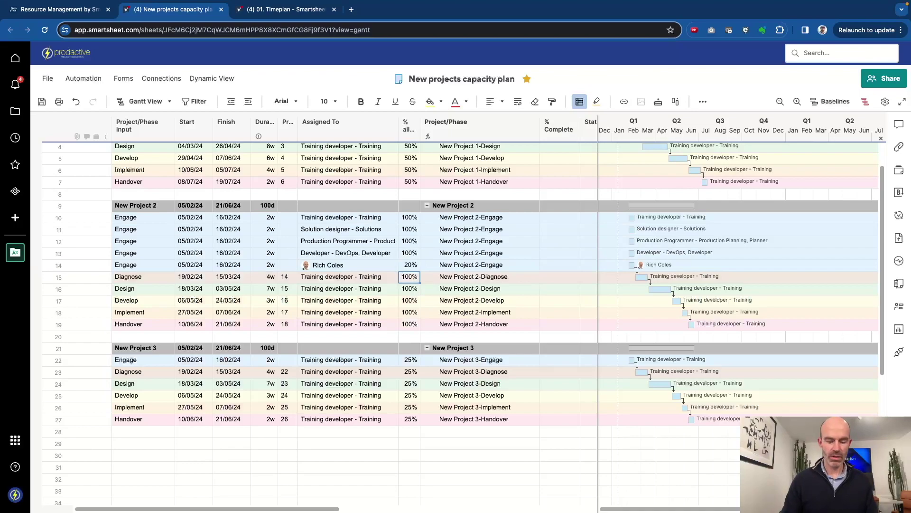
key("ctrl+s")
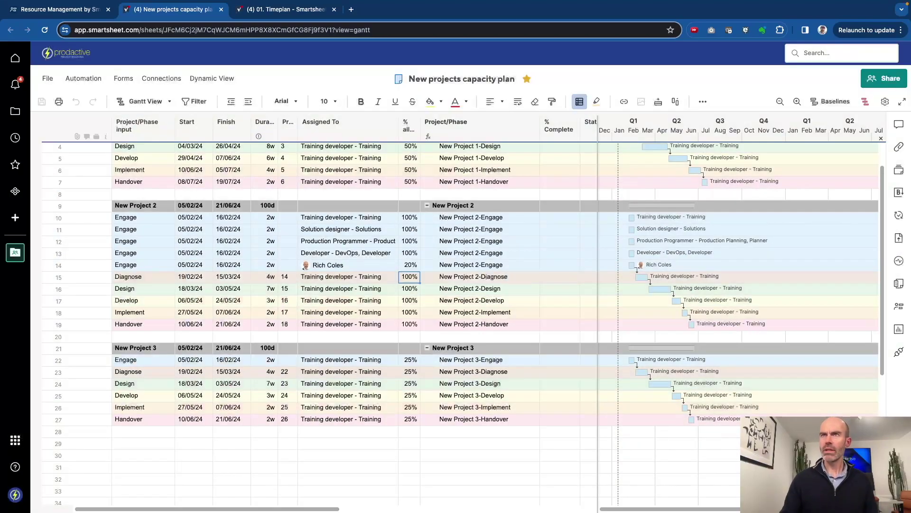
left_click(83, 12)
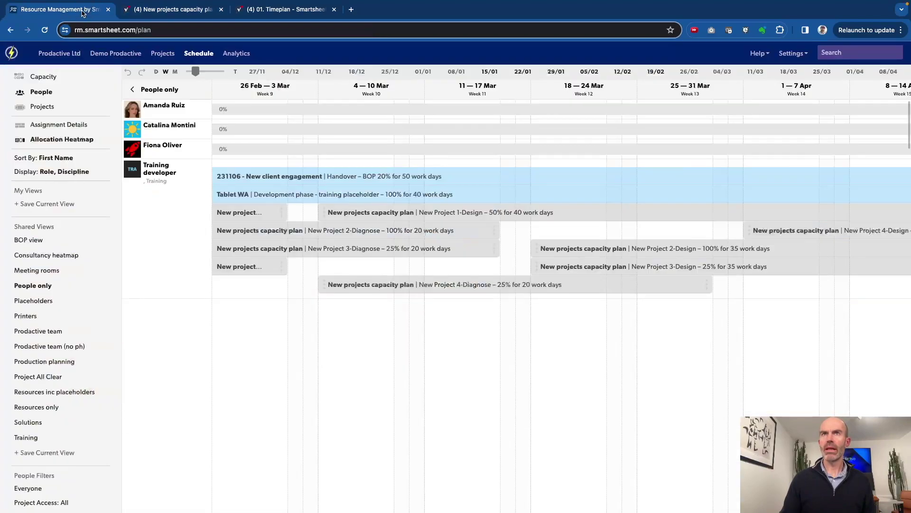
Reload Resource Management, view Capacity by discipline by week, and open the Training allocation heat map.
left_click(44, 31)
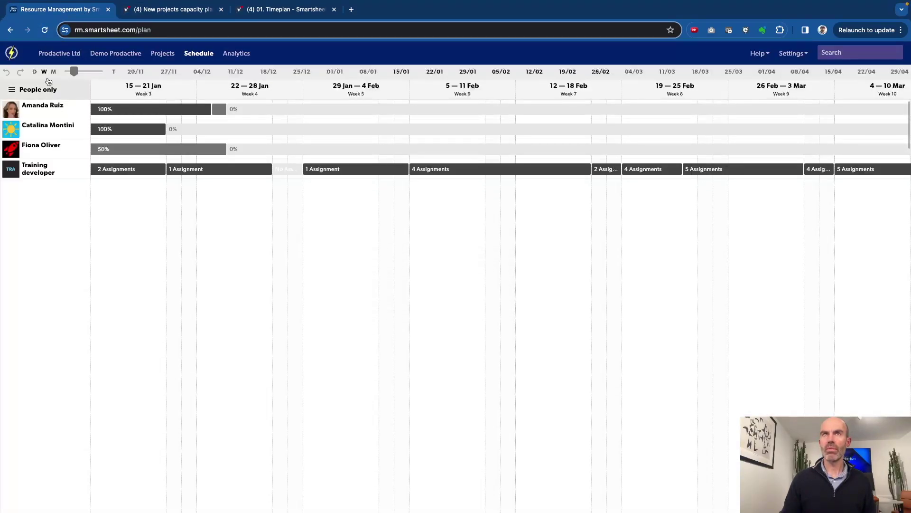
left_click(49, 81)
left_click(49, 80)
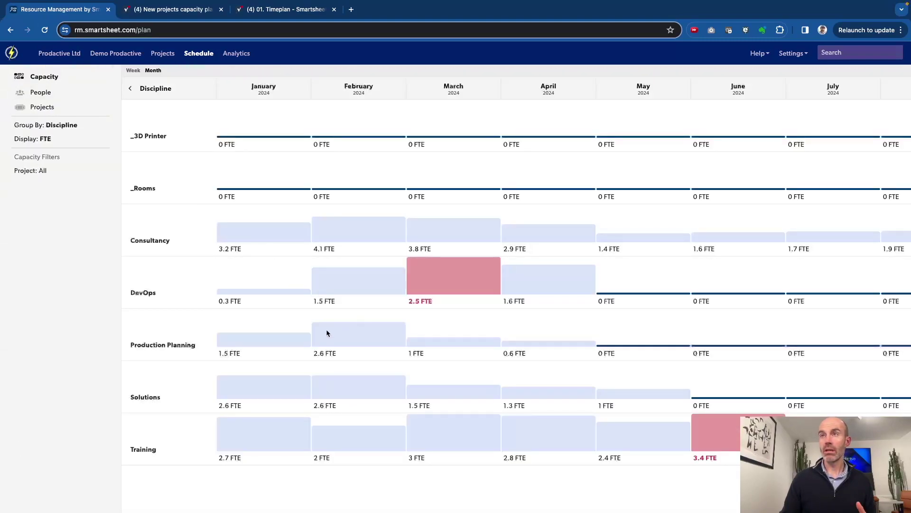
left_click(134, 70)
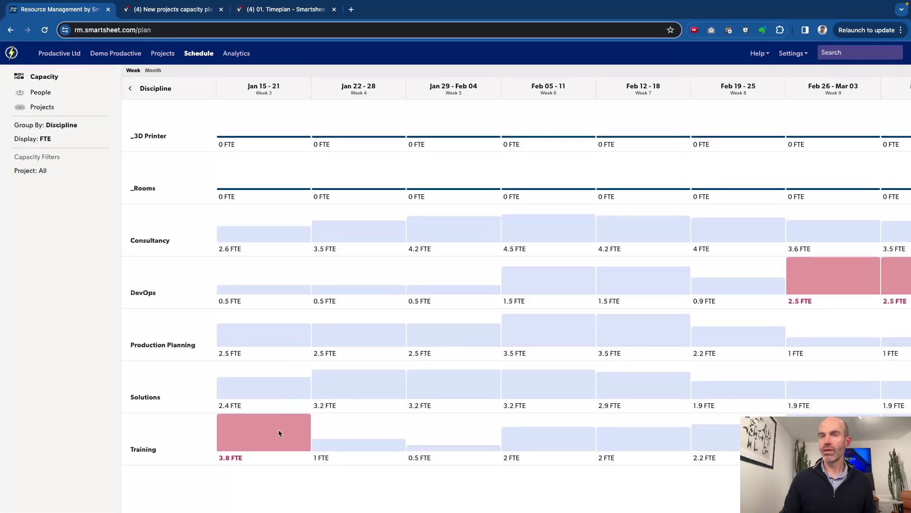
mouse_move(278, 429)
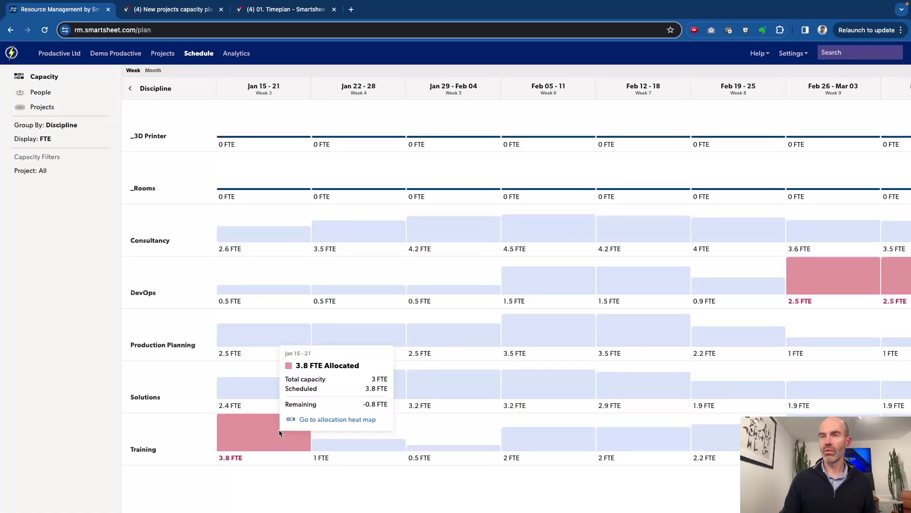
left_click(341, 426)
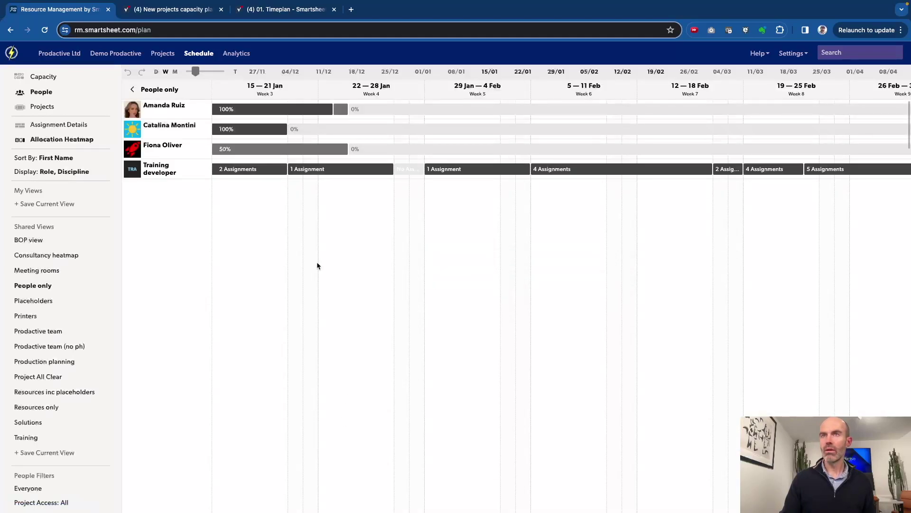
Expand Training developer to show New Project 1-Engage at 50% and 231010.1 Handover at 75%.
left_click(205, 168)
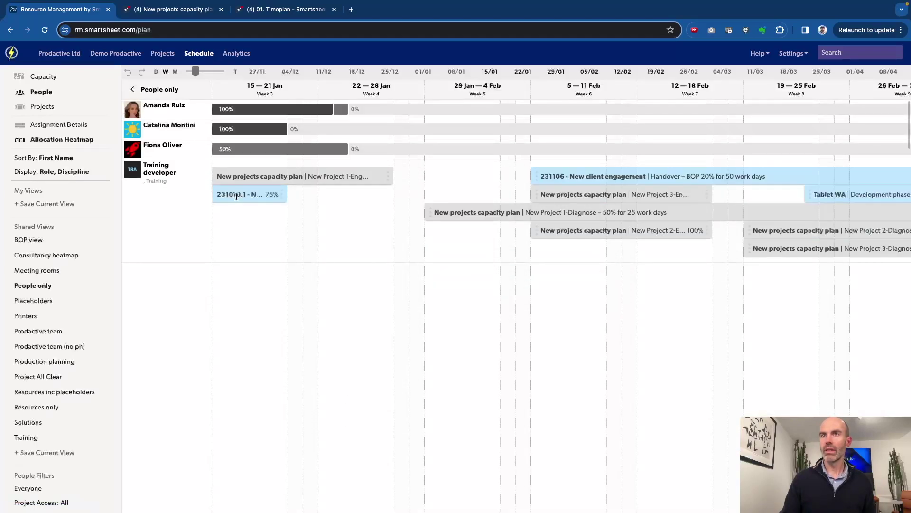
mouse_move(273, 182)
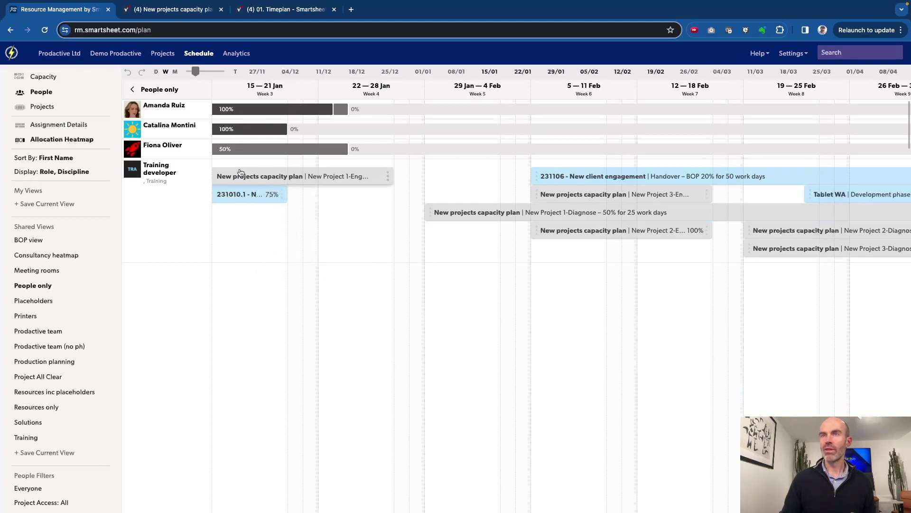
mouse_move(240, 188)
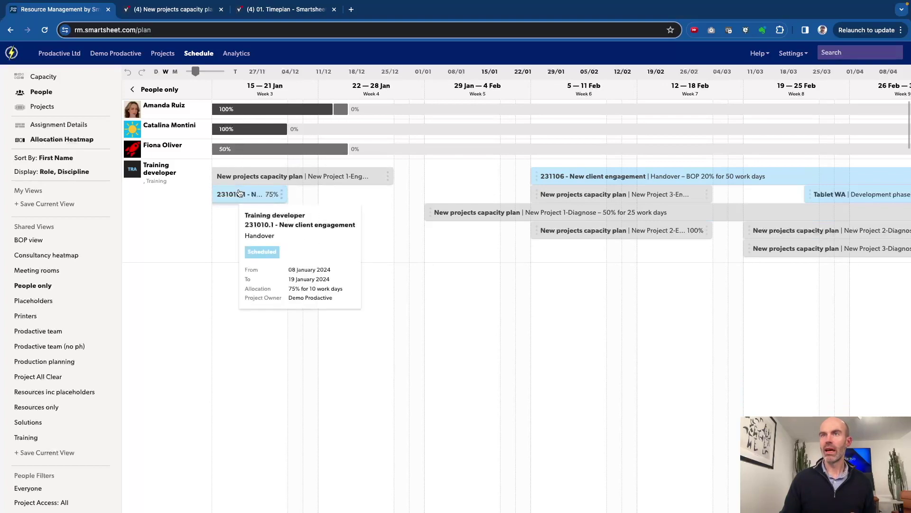